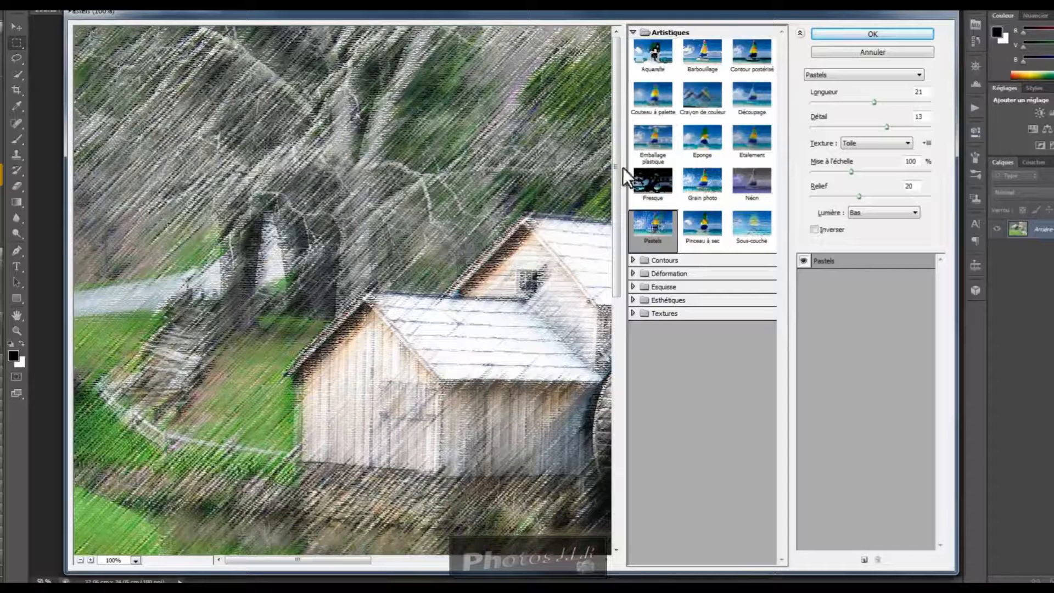
Try the Aquarelle, Barbouillage, Contour postérisé and Couteau à palette filters, and reset the gallery to its initial filter.
{"action": "left_click", "coordinate": [654, 53]}
{"action": "left_click", "coordinate": [702, 51]}
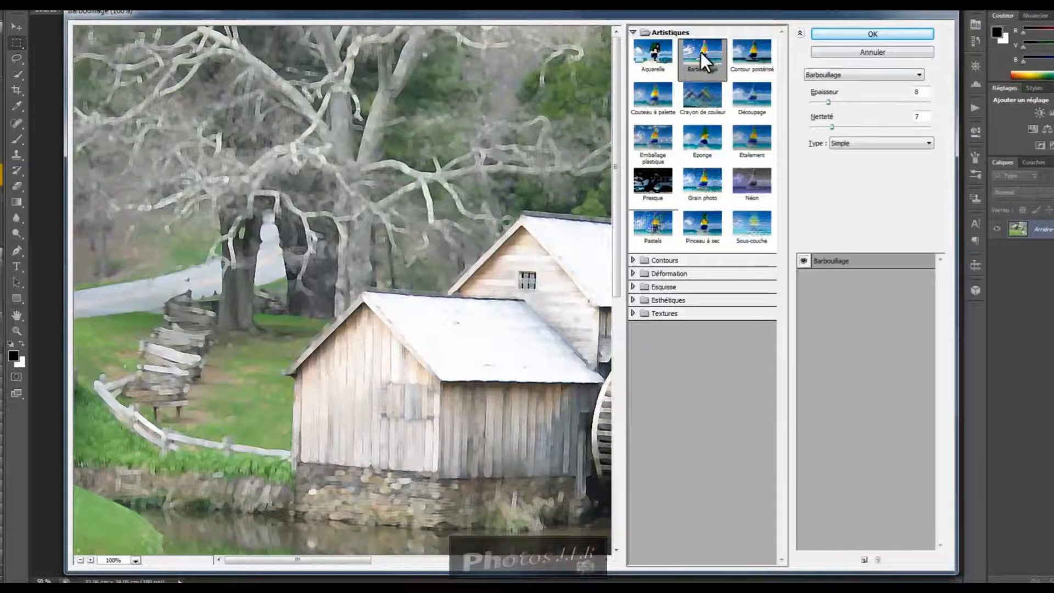
{"action": "left_click", "coordinate": [750, 52]}
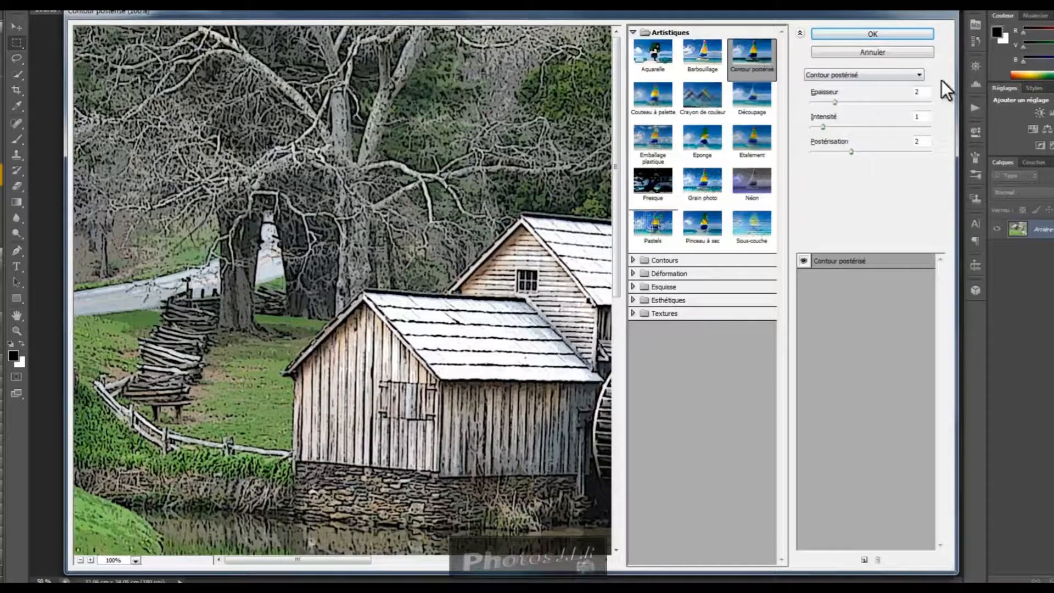
{"action": "left_click", "coordinate": [920, 75]}
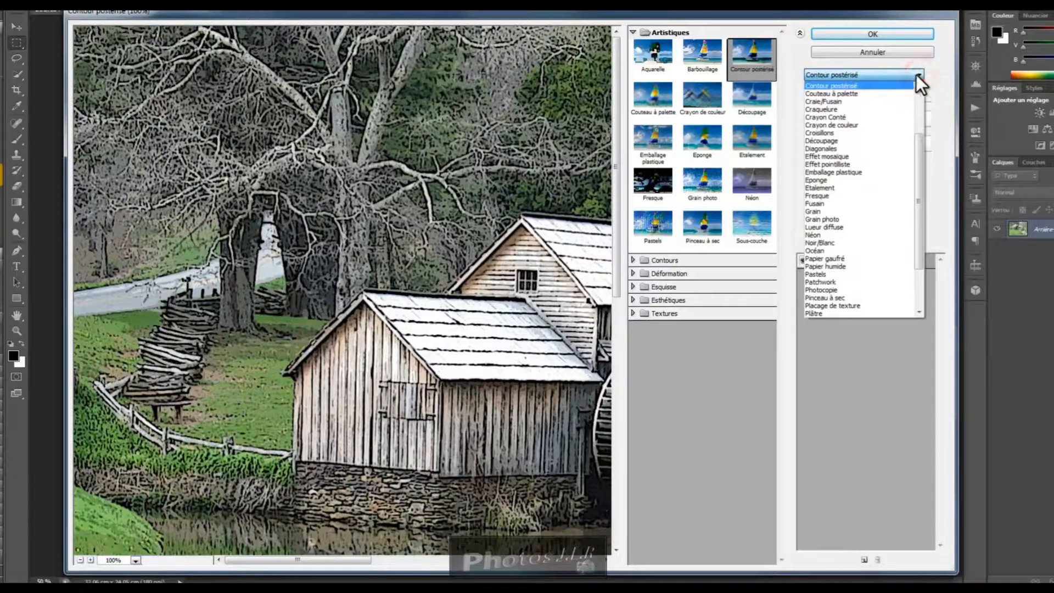
{"action": "left_click", "coordinate": [837, 94]}
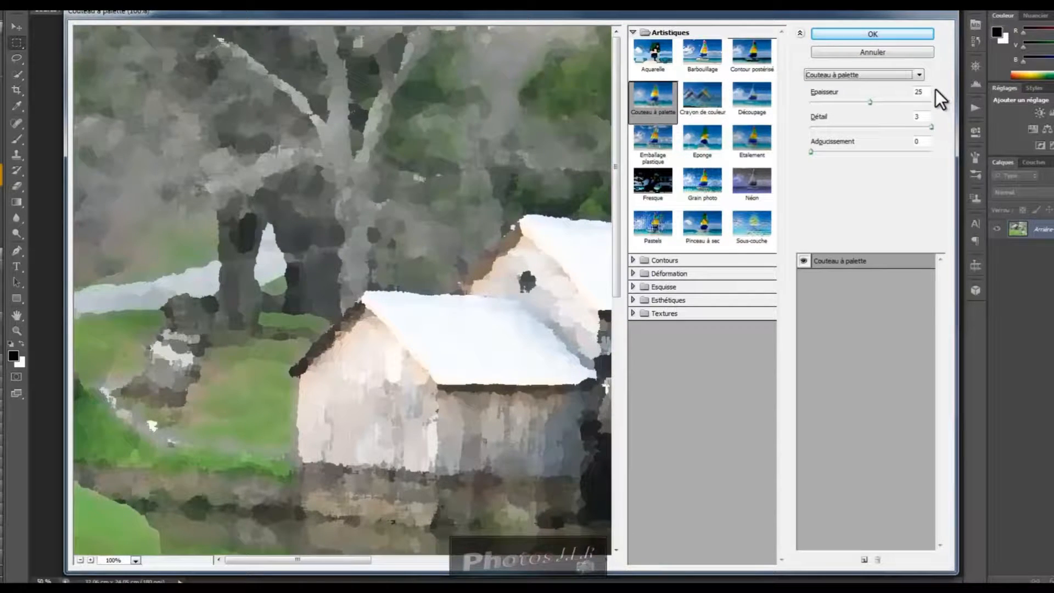
{"action": "key", "text": "alt"}
{"action": "left_click", "coordinate": [874, 52]}
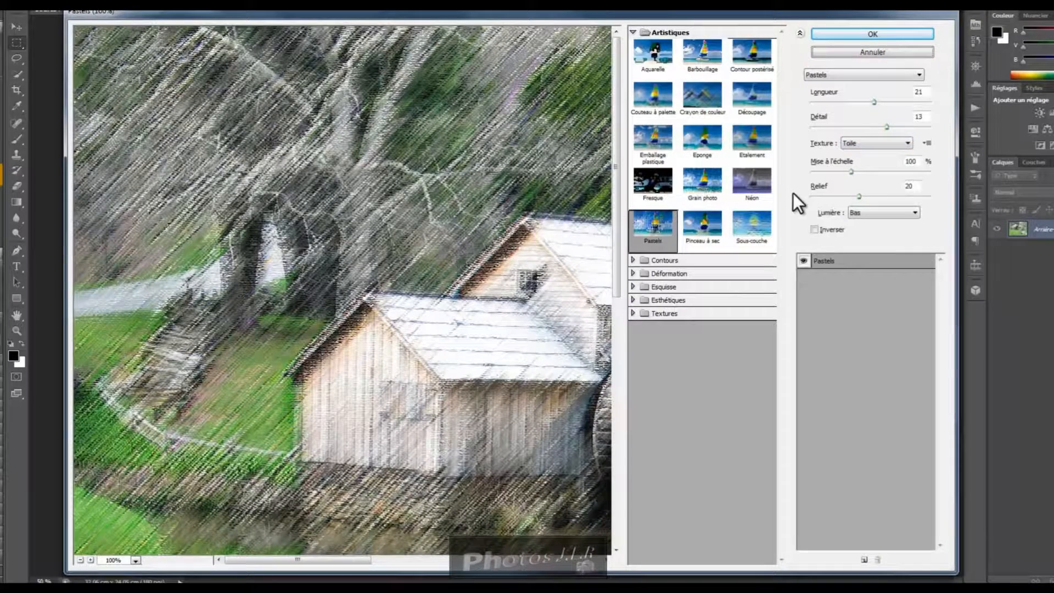
Look at the Esthétiques category of the filter gallery and close the gallery without applying a filter.
{"action": "left_click", "coordinate": [663, 301]}
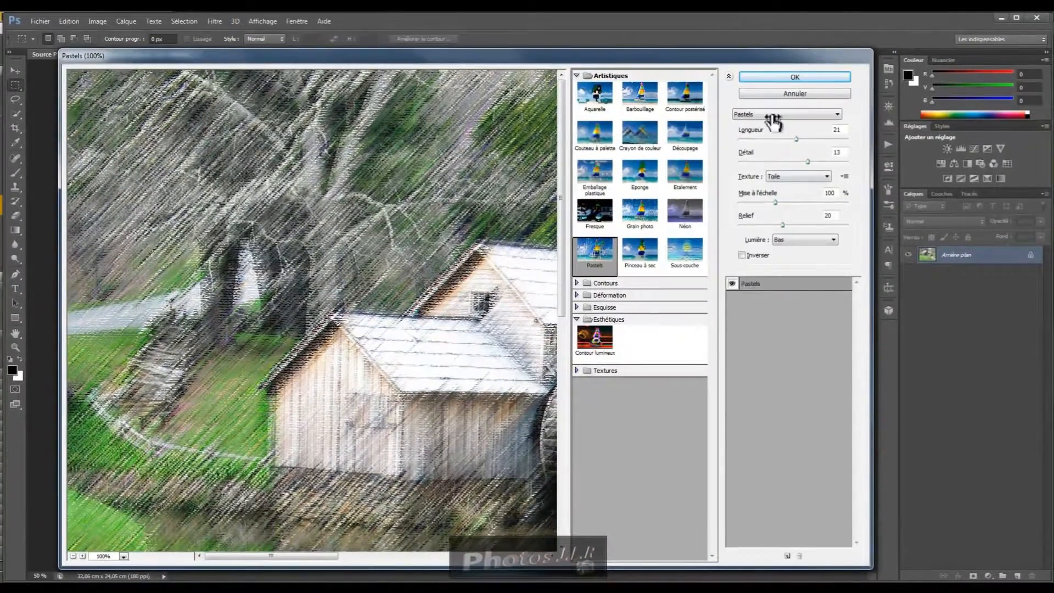
{"action": "left_click", "coordinate": [794, 93]}
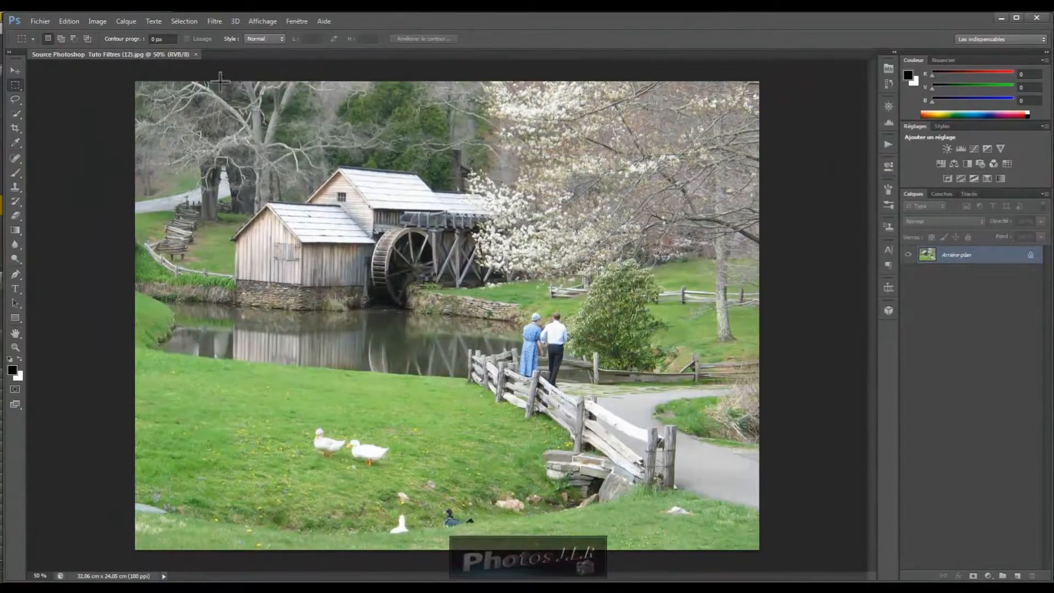
Preview the Estampage filter from the Esthétiques group on the whole photo and cancel it.
{"action": "left_click", "coordinate": [214, 22]}
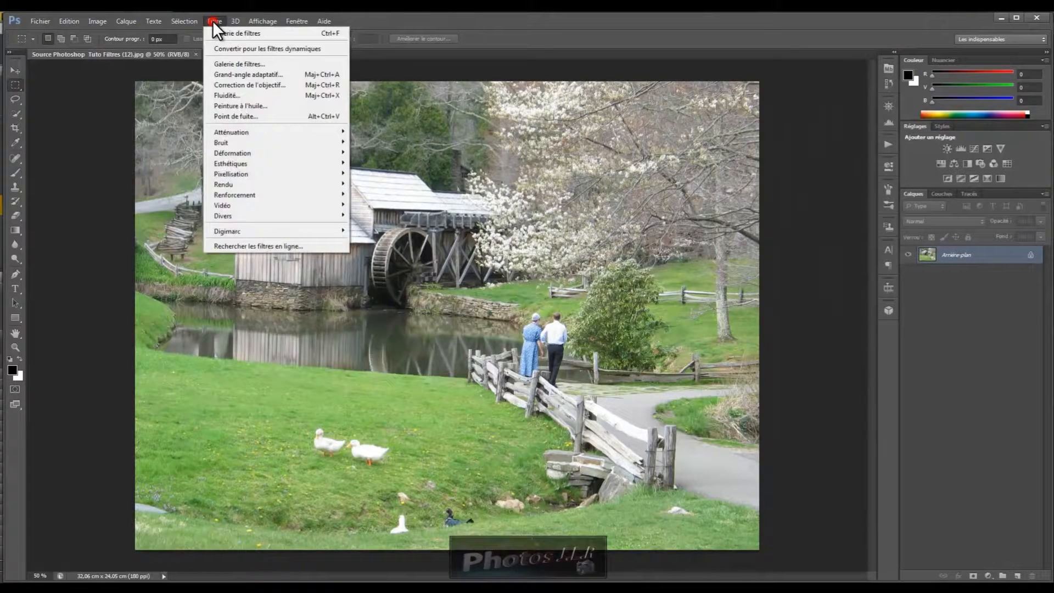
{"action": "mouse_move", "coordinate": [228, 158]}
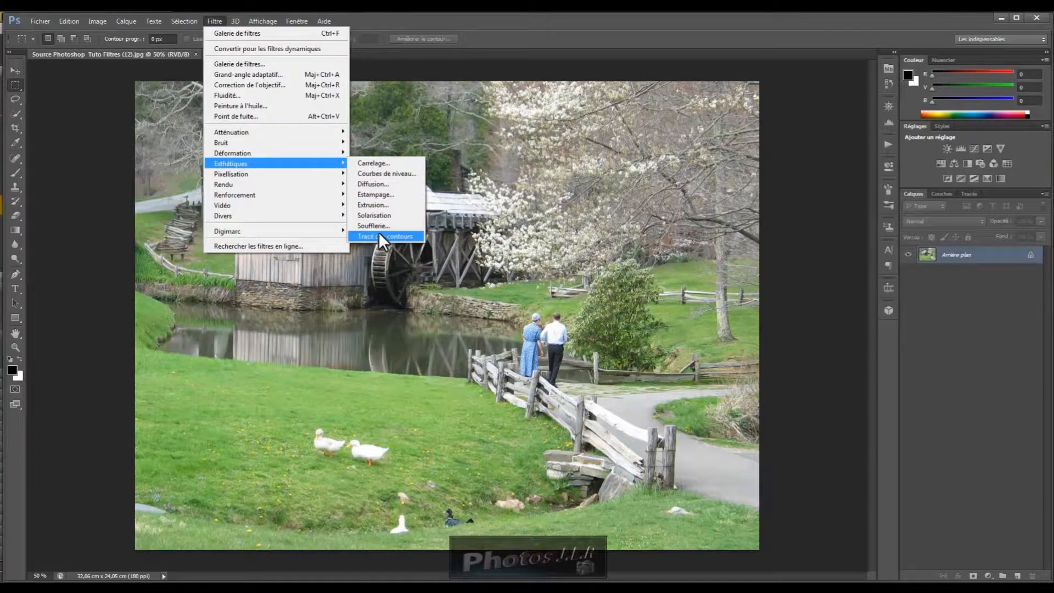
{"action": "left_click", "coordinate": [372, 192]}
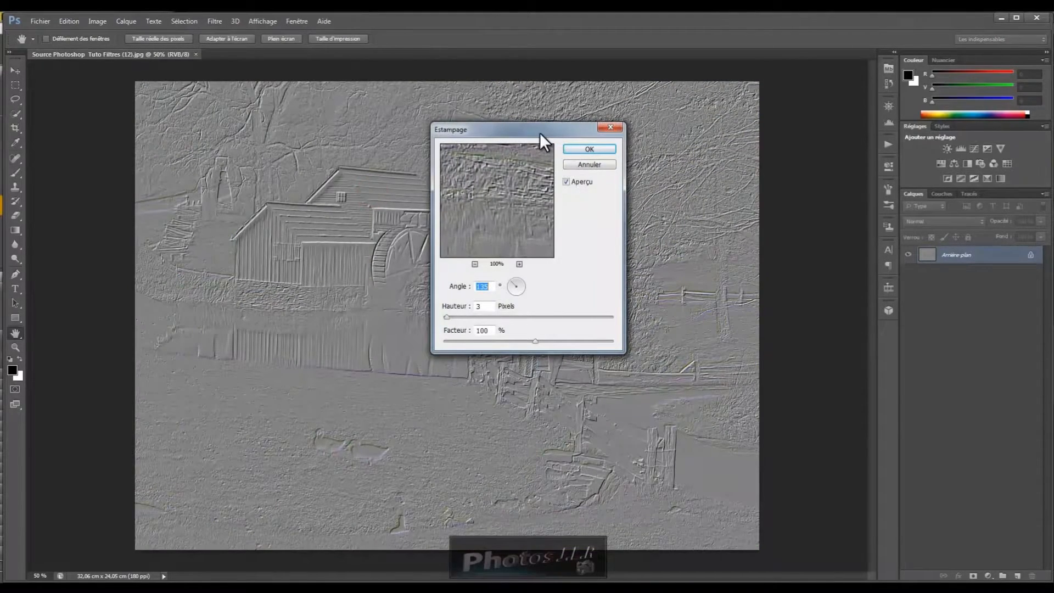
{"action": "left_click_drag", "start_coordinate": [532, 130], "coordinate": [848, 243]}
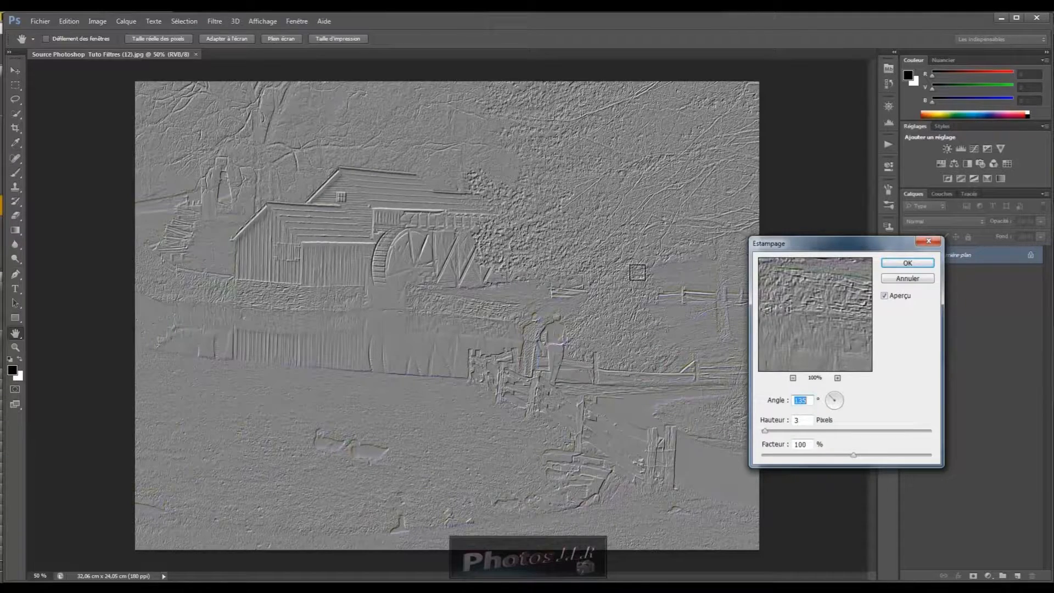
{"action": "left_click", "coordinate": [910, 276]}
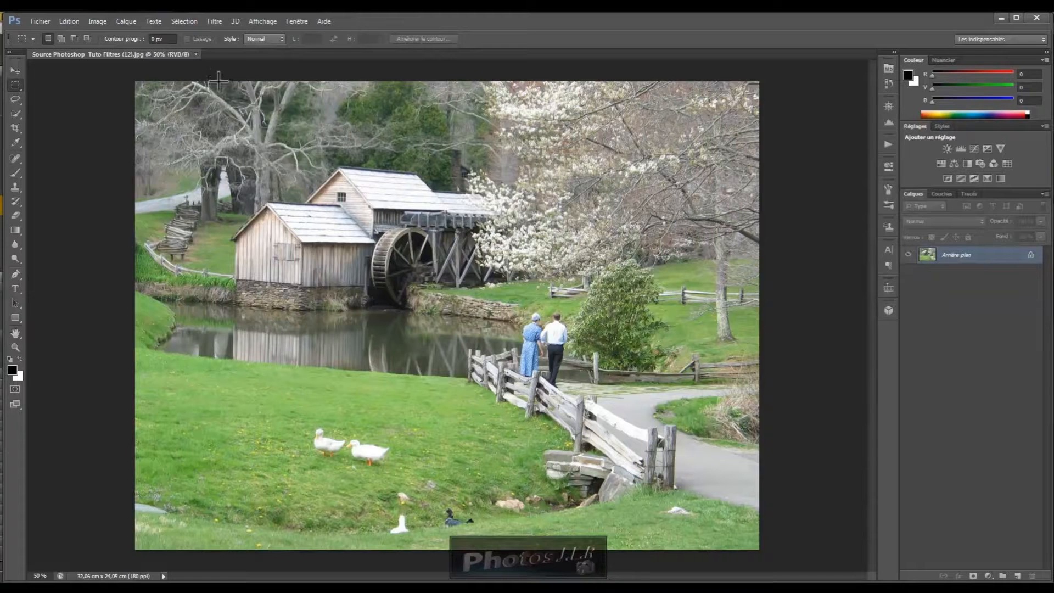
{"action": "left_click", "coordinate": [214, 20]}
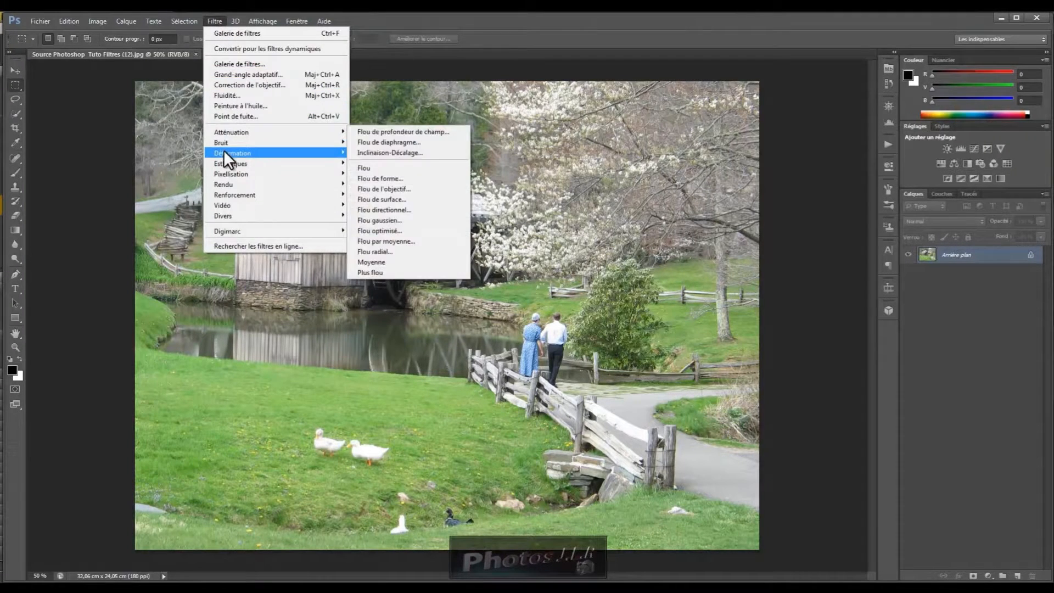
{"action": "mouse_move", "coordinate": [222, 216]}
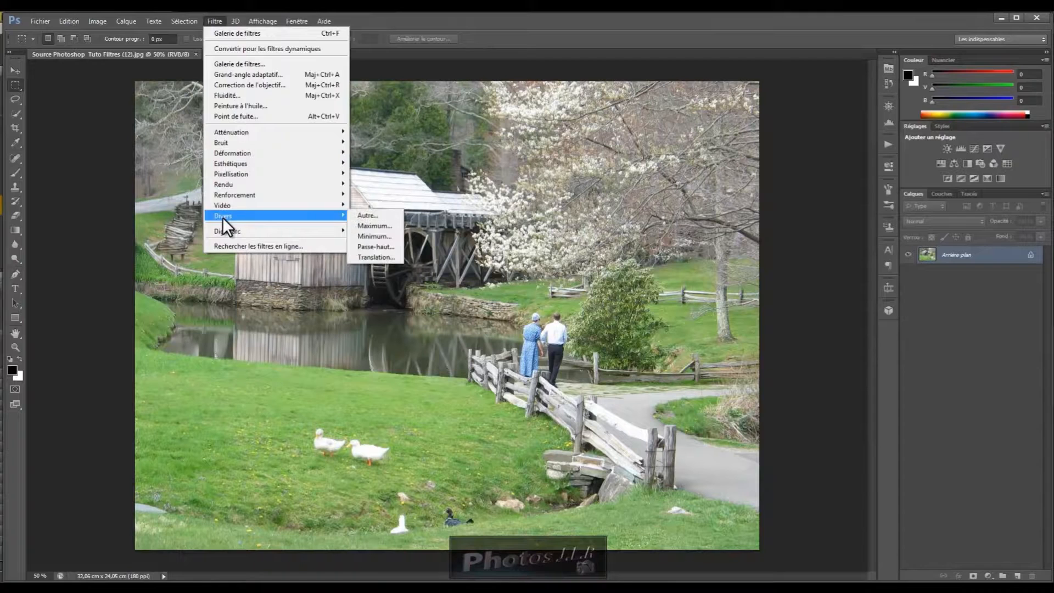
{"action": "left_click", "coordinate": [215, 22]}
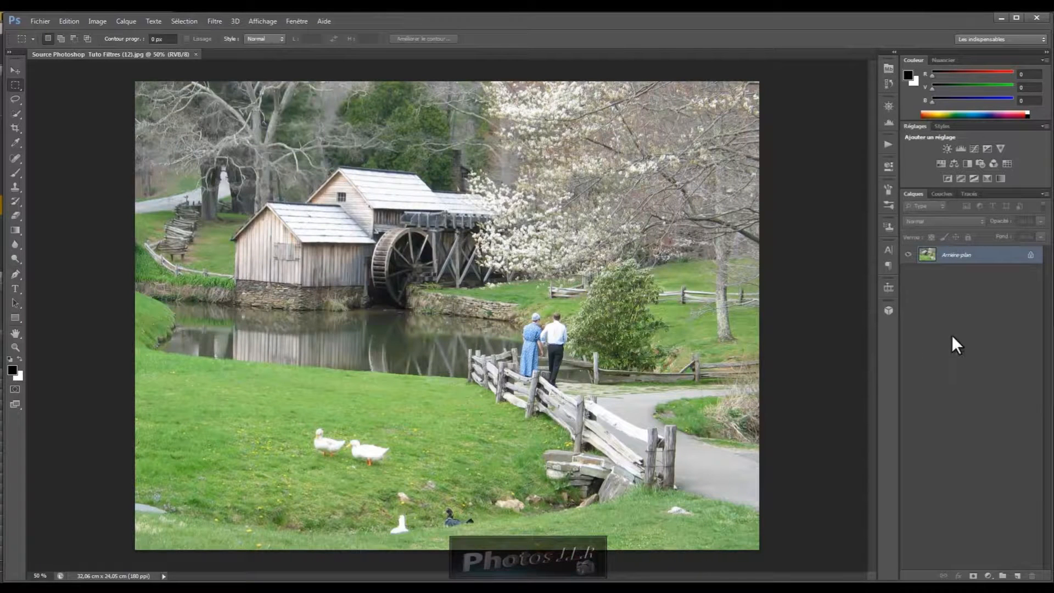
Open the filter gallery for the mill photo and choose the Aquarelle artistic filter.
{"action": "left_click", "coordinate": [214, 21]}
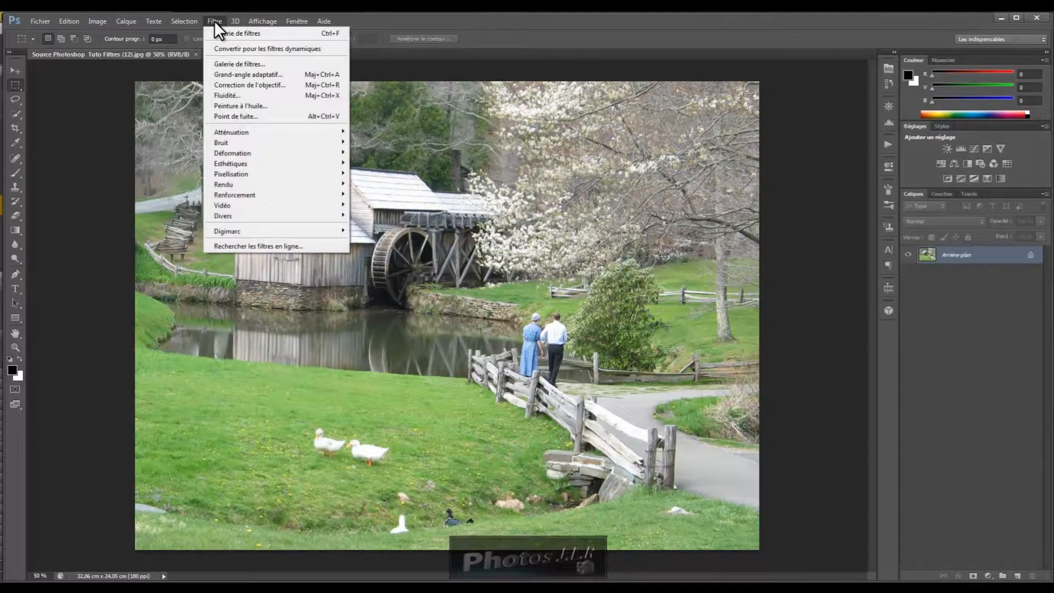
{"action": "left_click", "coordinate": [219, 64]}
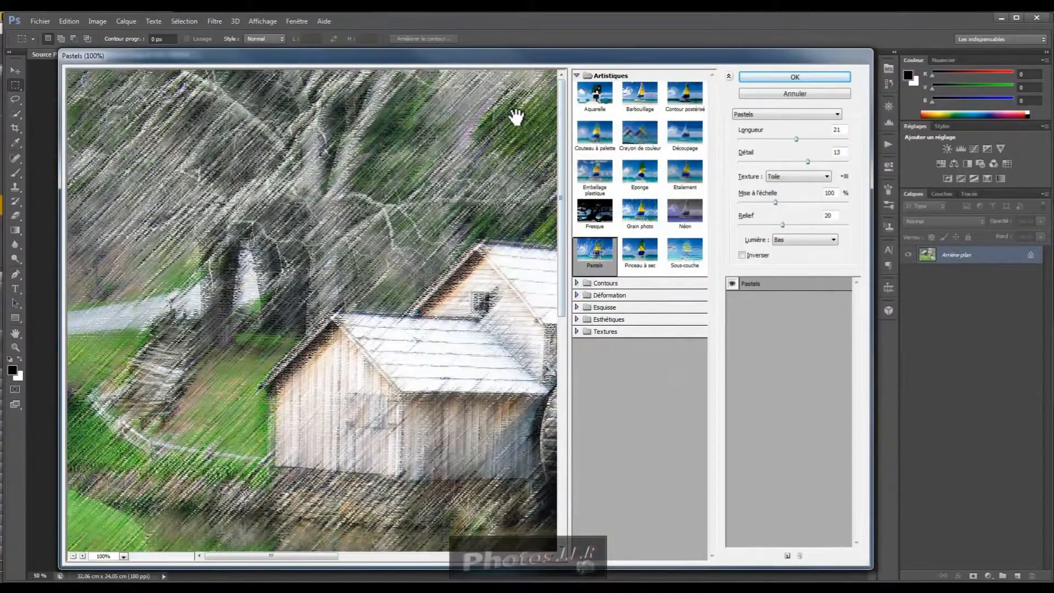
{"action": "left_click", "coordinate": [594, 91]}
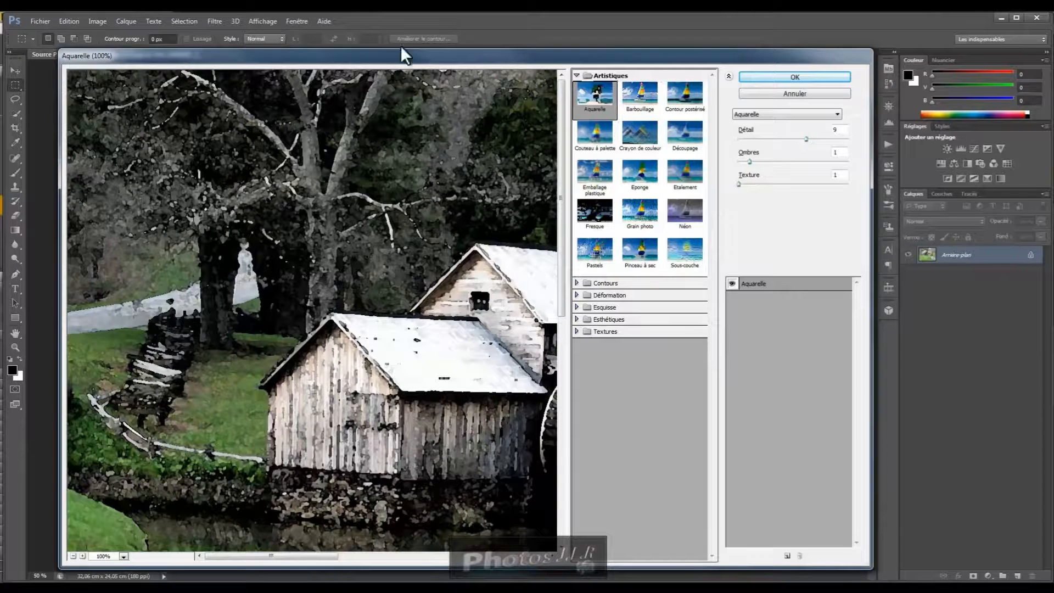
Add a second effect layer above Aquarelle and set it to the Eponge filter.
{"action": "left_click", "coordinate": [786, 554]}
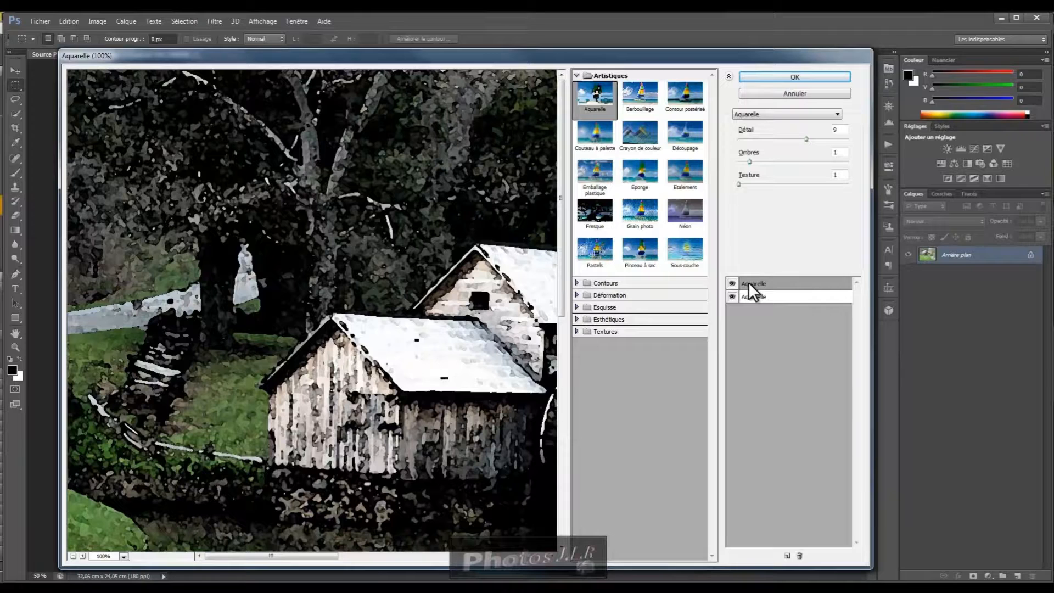
{"action": "left_click", "coordinate": [749, 282]}
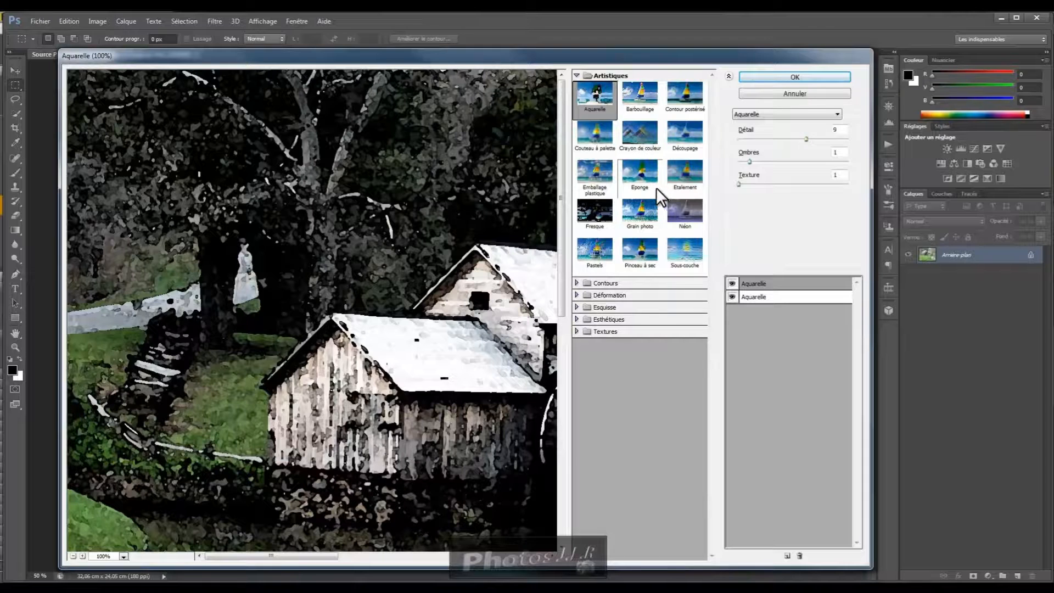
{"action": "left_click", "coordinate": [640, 174]}
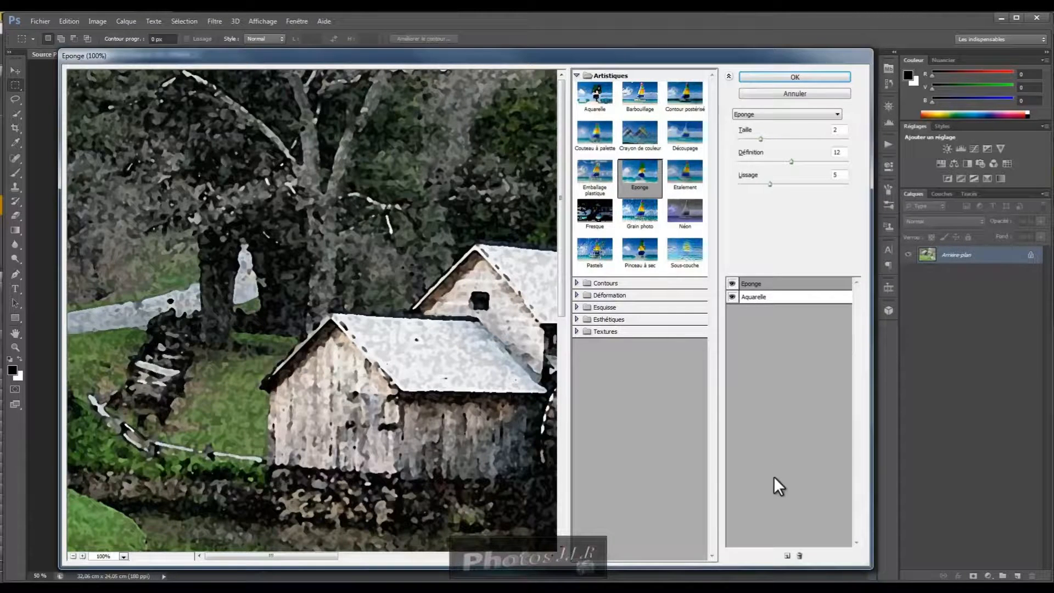
Add a third effect layer and set it to the Craie/Fusain filter from the Esquisse category.
{"action": "left_click", "coordinate": [786, 555]}
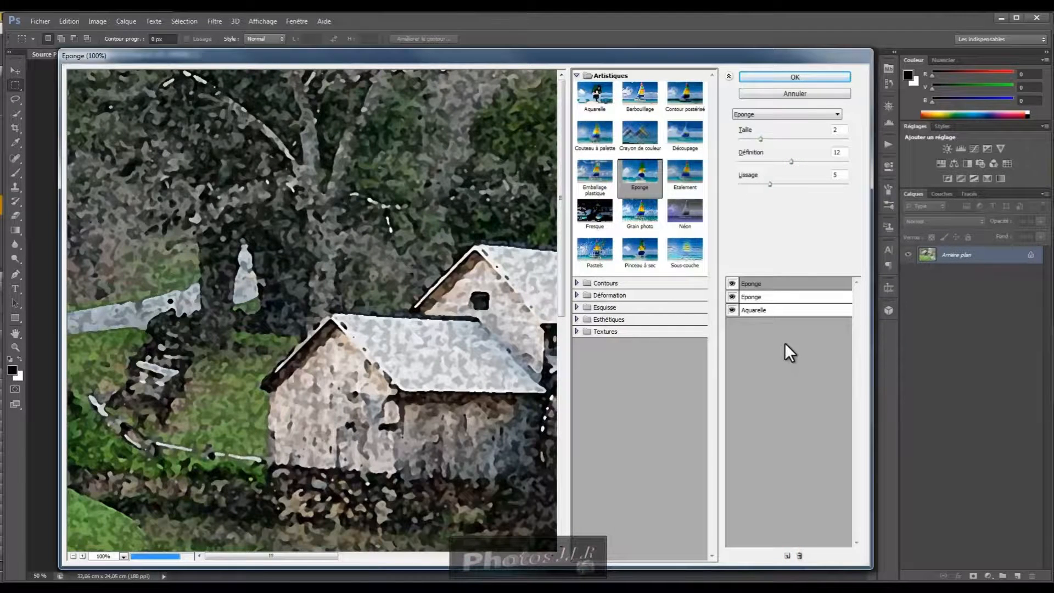
{"action": "left_click", "coordinate": [752, 282]}
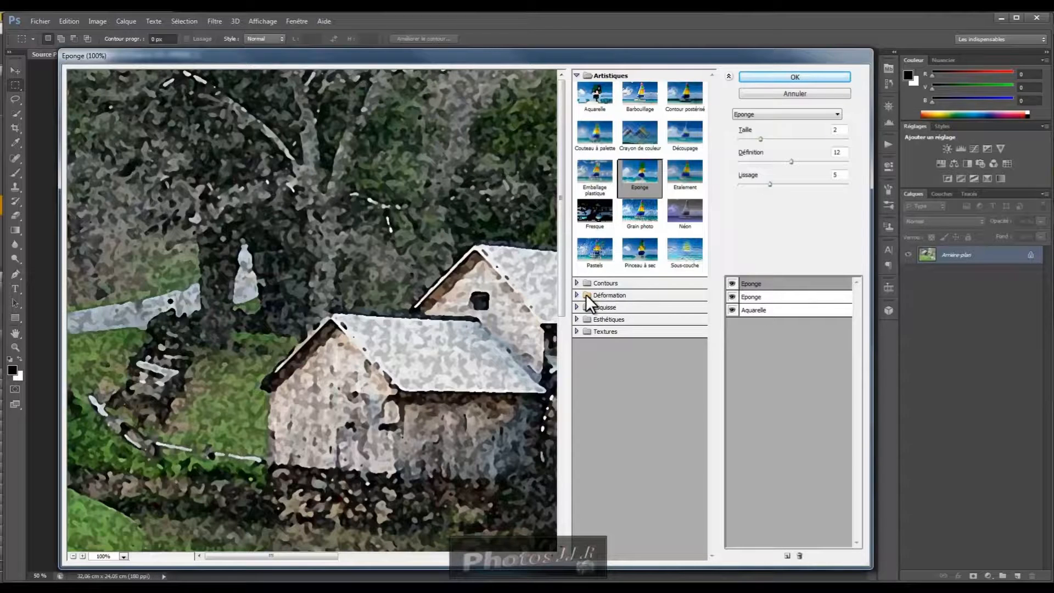
{"action": "left_click", "coordinate": [576, 308]}
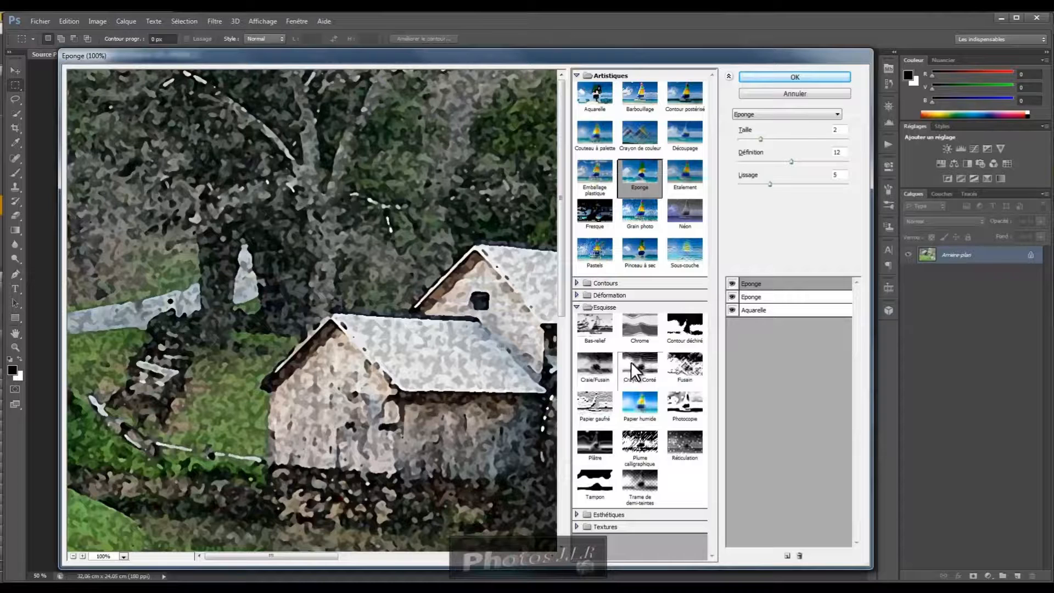
{"action": "left_click", "coordinate": [602, 375]}
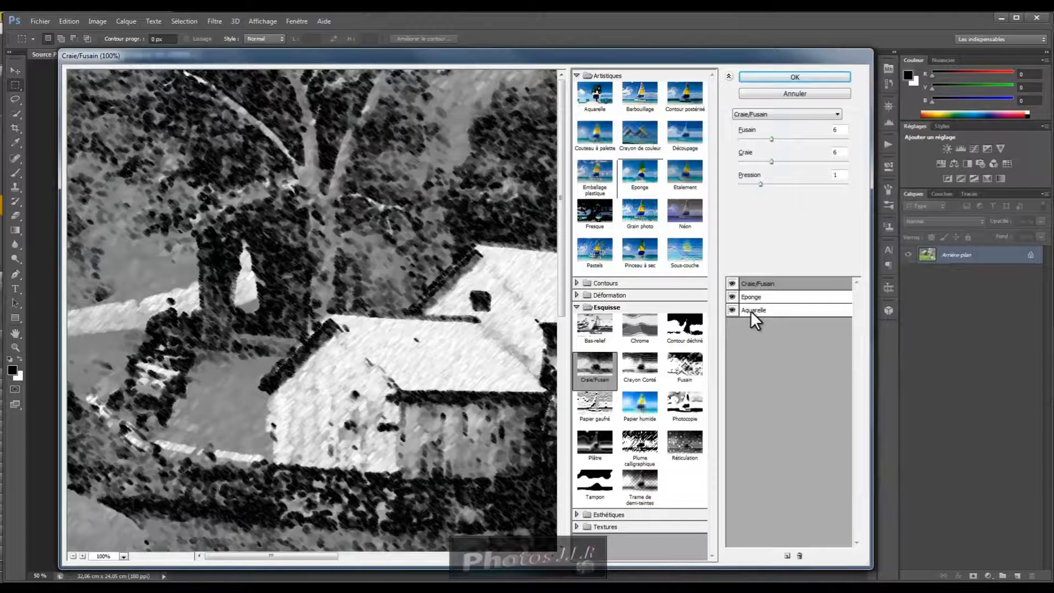
Reorder the effects to Aquarelle, Eponge, Craie/Fusain from top to bottom, and set Aquarelle's Détail to 6 and Ombres to 2.
{"action": "left_click", "coordinate": [732, 309]}
{"action": "mouse_move", "coordinate": [778, 282]}
{"action": "left_mouse_down"}
{"action": "mouse_move", "coordinate": [782, 321]}
{"action": "mouse_move", "coordinate": [775, 282]}
{"action": "left_mouse_up"}
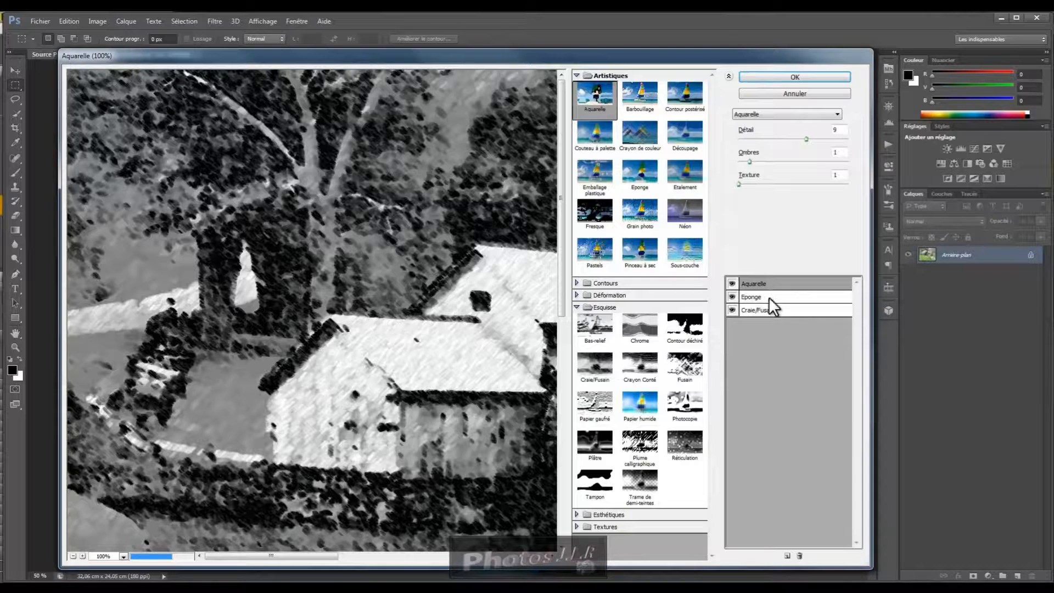
{"action": "left_click_drag", "start_coordinate": [805, 138], "coordinate": [751, 183]}
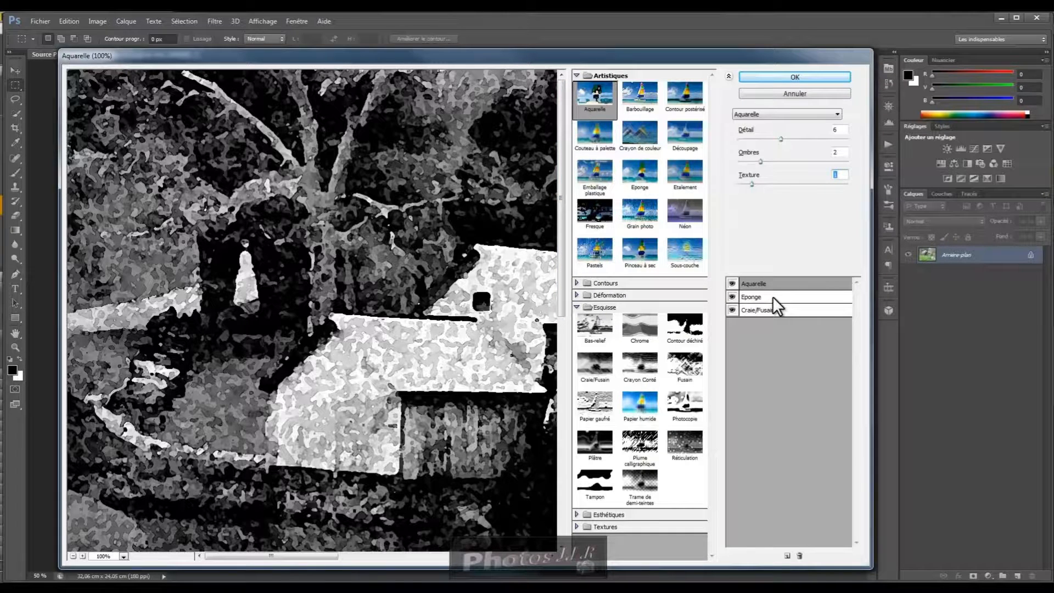
Toggle the effect layers' visibility, hiding Eponge and Craie/Fusain and keeping only Aquarelle visible.
{"action": "left_click", "coordinate": [730, 295]}
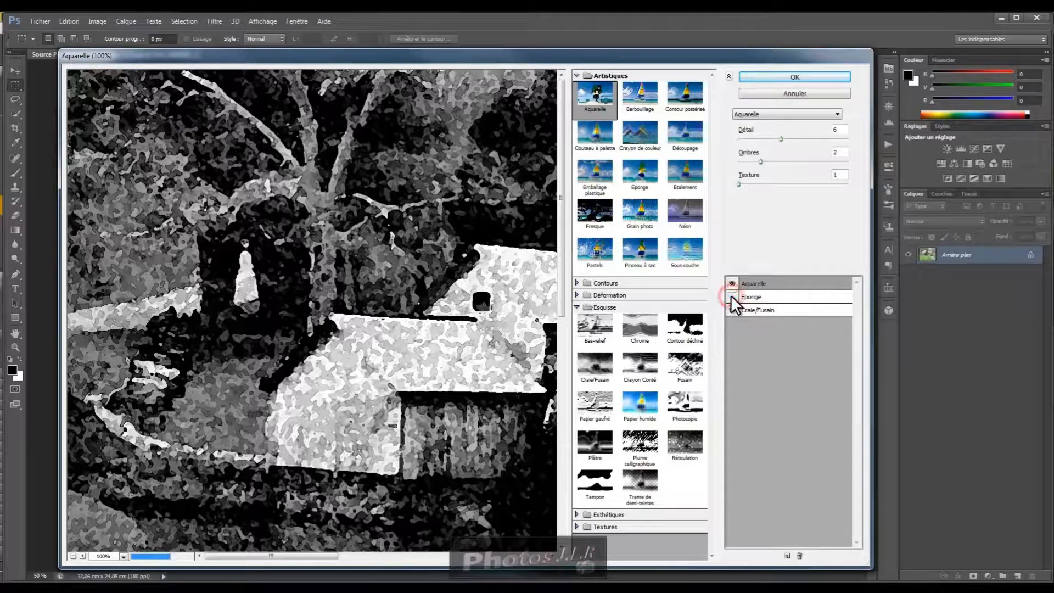
{"action": "left_click", "coordinate": [732, 296]}
{"action": "left_click", "coordinate": [731, 310]}
{"action": "left_click", "coordinate": [732, 296]}
{"action": "left_click", "coordinate": [732, 282]}
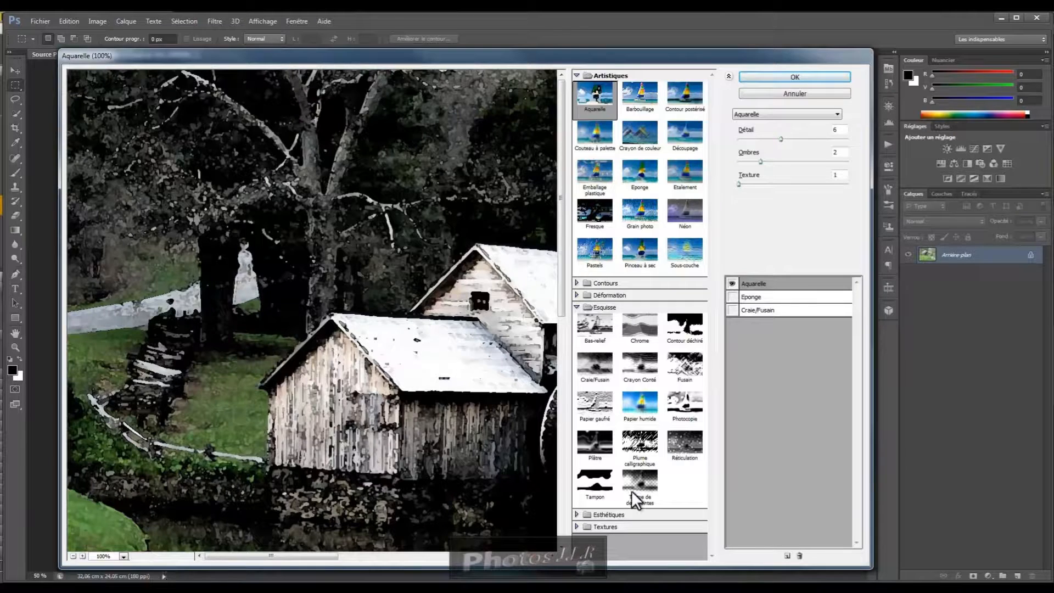
Compare Aquarelle combined with Eponge and with Craie/Fusain, and hide both extra effects again.
{"action": "left_click", "coordinate": [731, 296]}
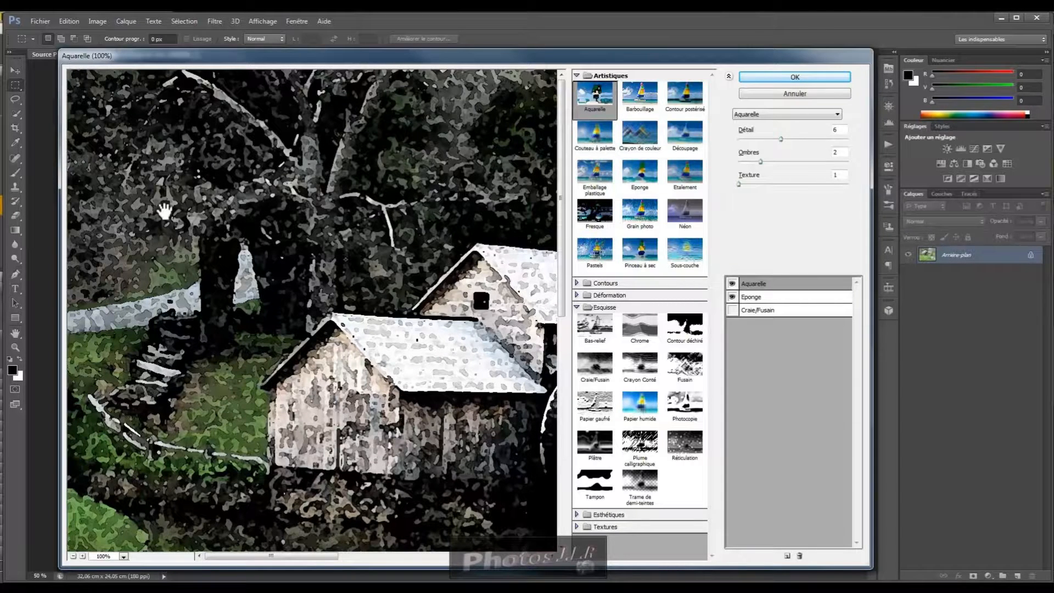
{"action": "left_click", "coordinate": [730, 295]}
{"action": "left_click", "coordinate": [733, 309]}
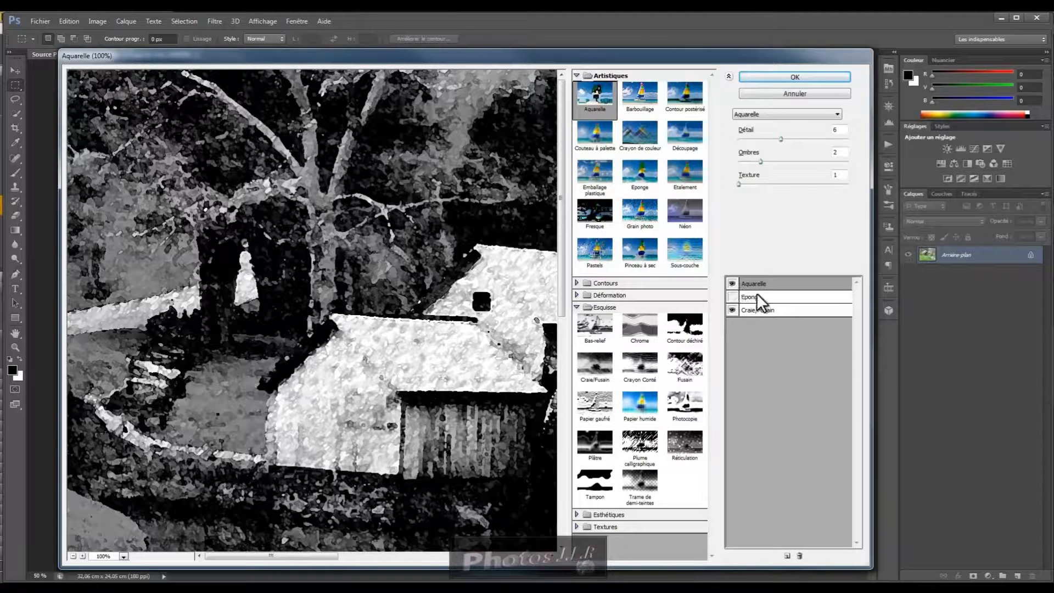
{"action": "left_click", "coordinate": [731, 309]}
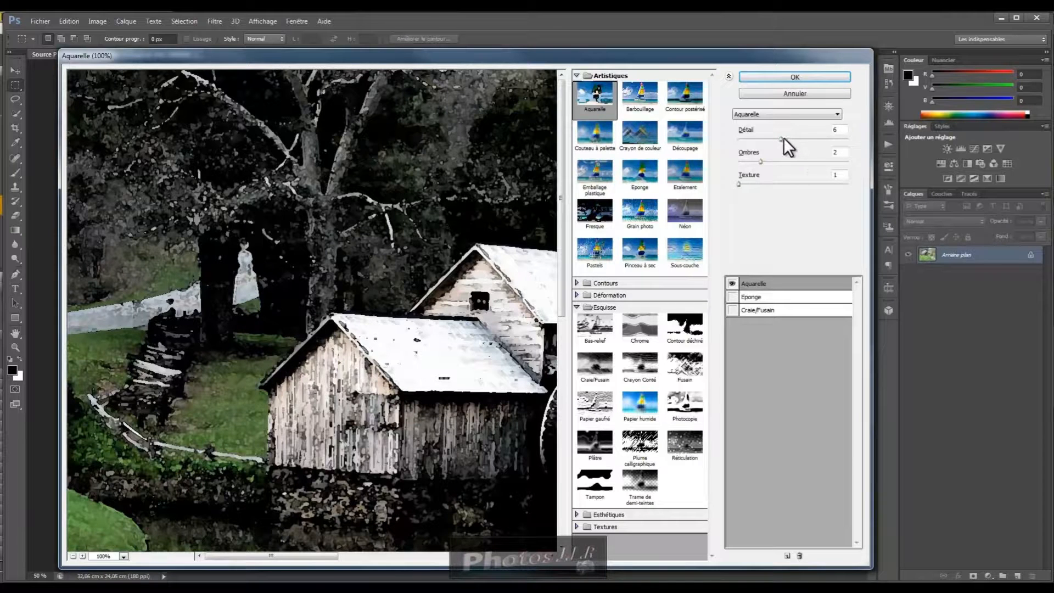
Set Aquarelle's Détail to 4 and Ombres to 1, and apply the filter to the photo.
{"action": "left_click_drag", "start_coordinate": [780, 139], "coordinate": [749, 161]}
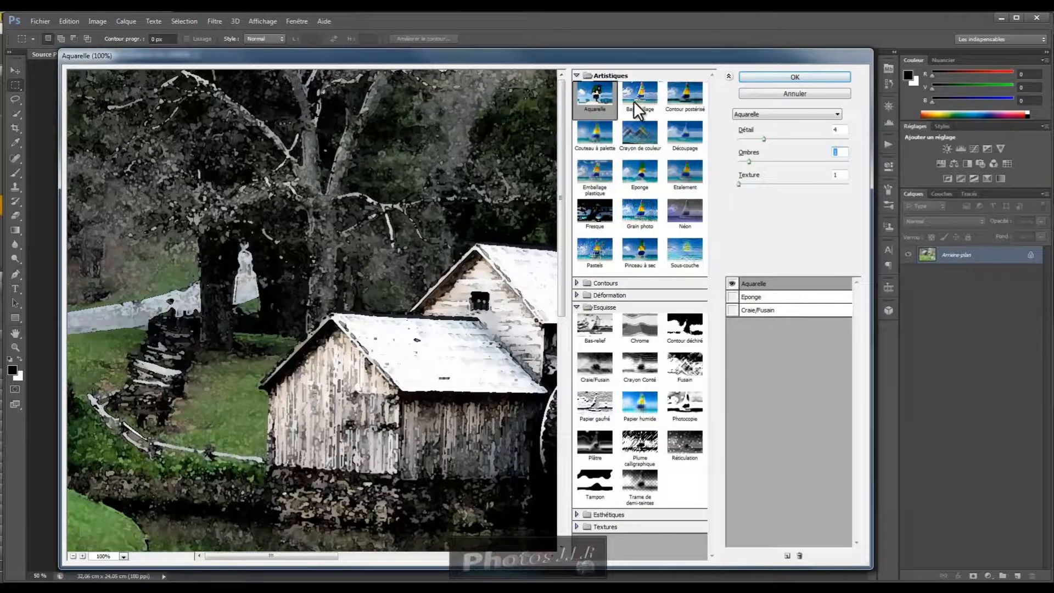
{"action": "left_click", "coordinate": [805, 77]}
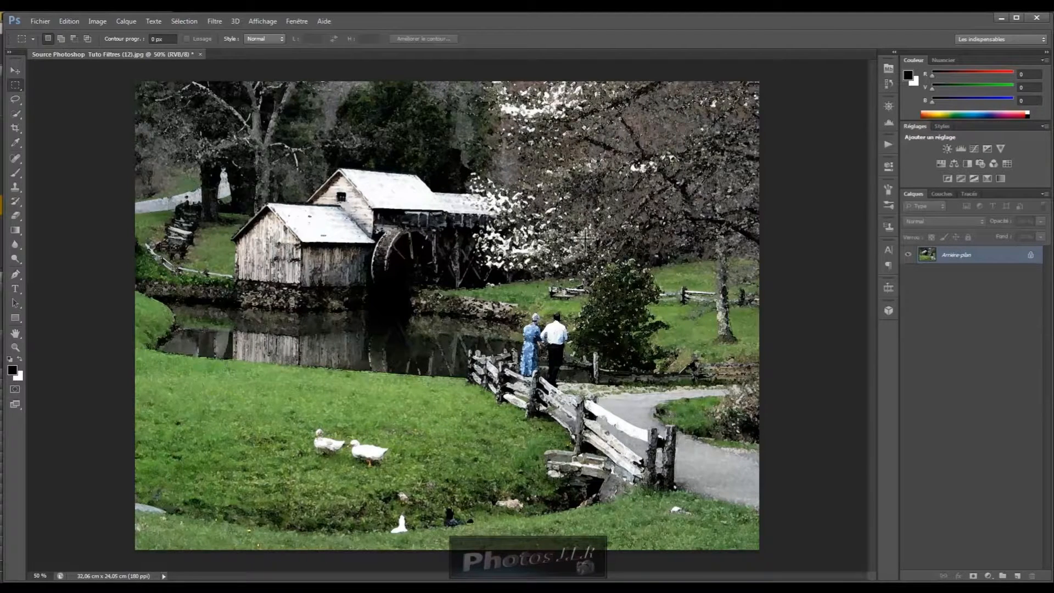
Revert the photo to its opened state using the document history.
{"action": "left_click", "coordinate": [889, 83]}
{"action": "left_click", "coordinate": [774, 90]}
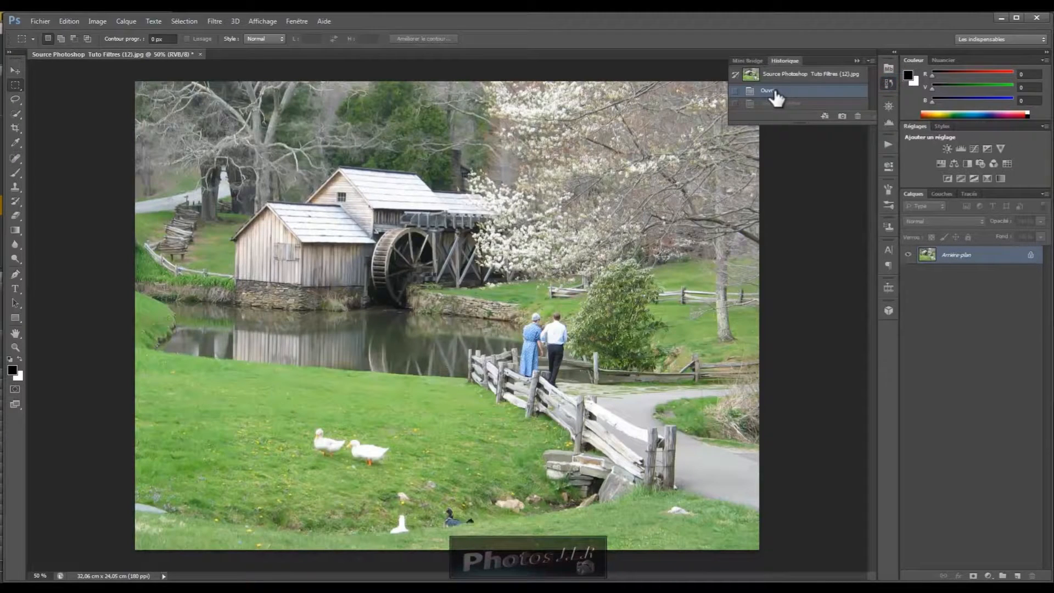
Open the filter gallery on the photo and zoom the Aquarelle preview out to 33.3% to examine the whole image.
{"action": "left_click", "coordinate": [400, 318]}
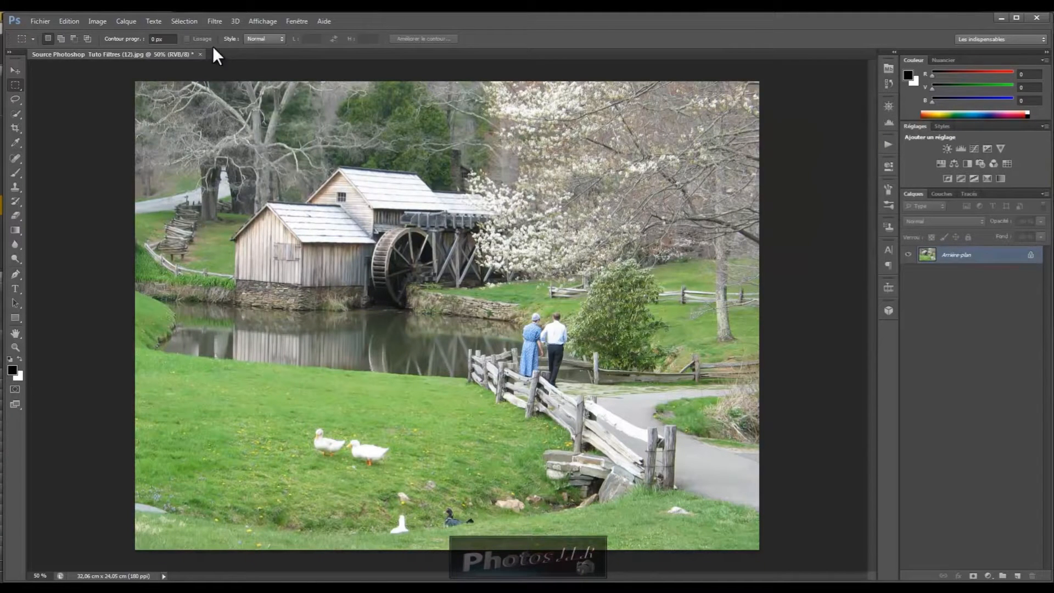
{"action": "left_click", "coordinate": [215, 19]}
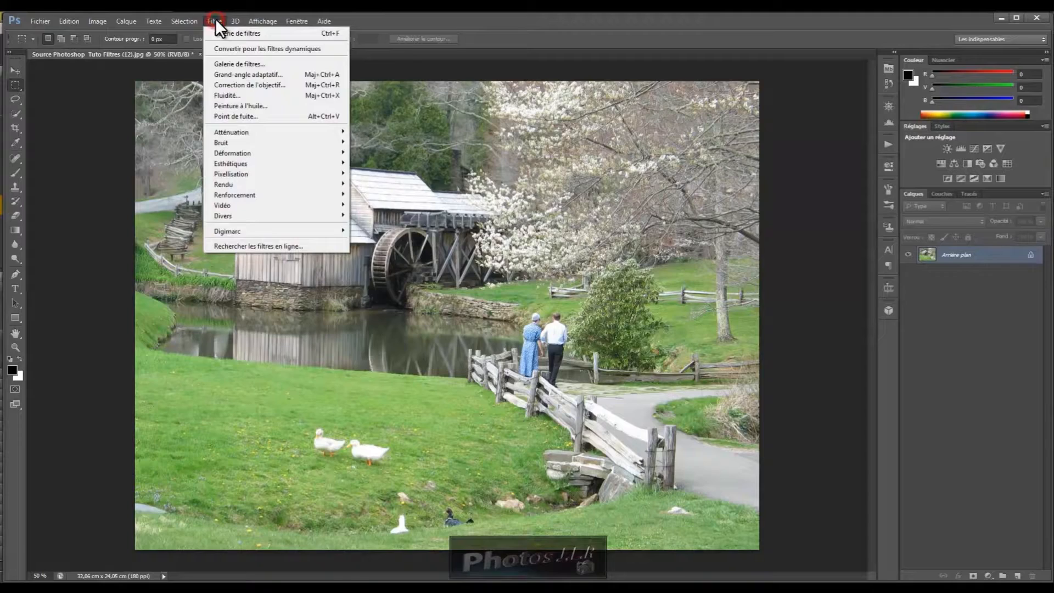
{"action": "mouse_move", "coordinate": [233, 23]}
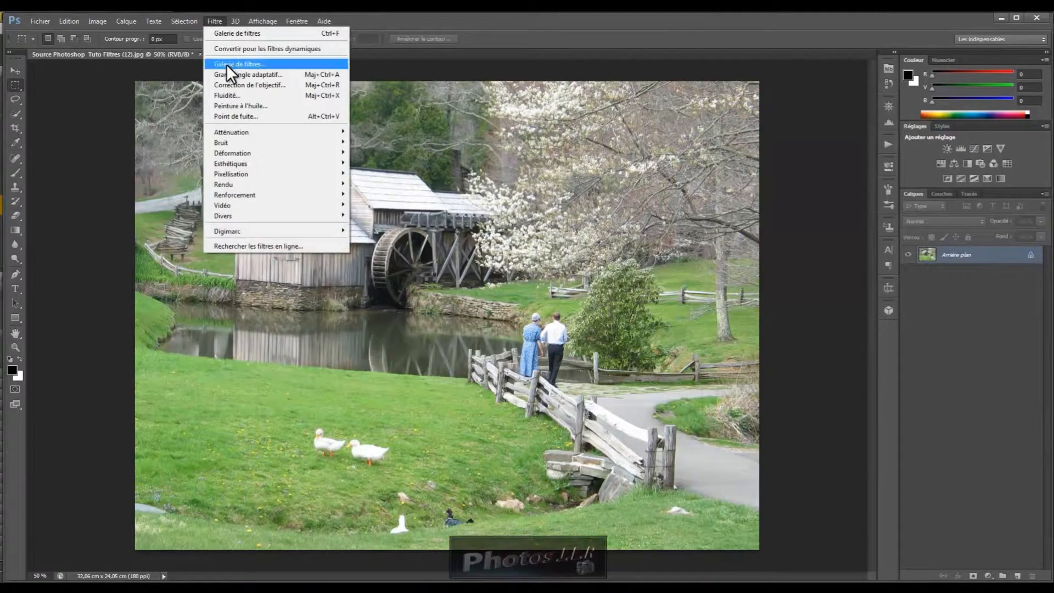
{"action": "left_click", "coordinate": [226, 63]}
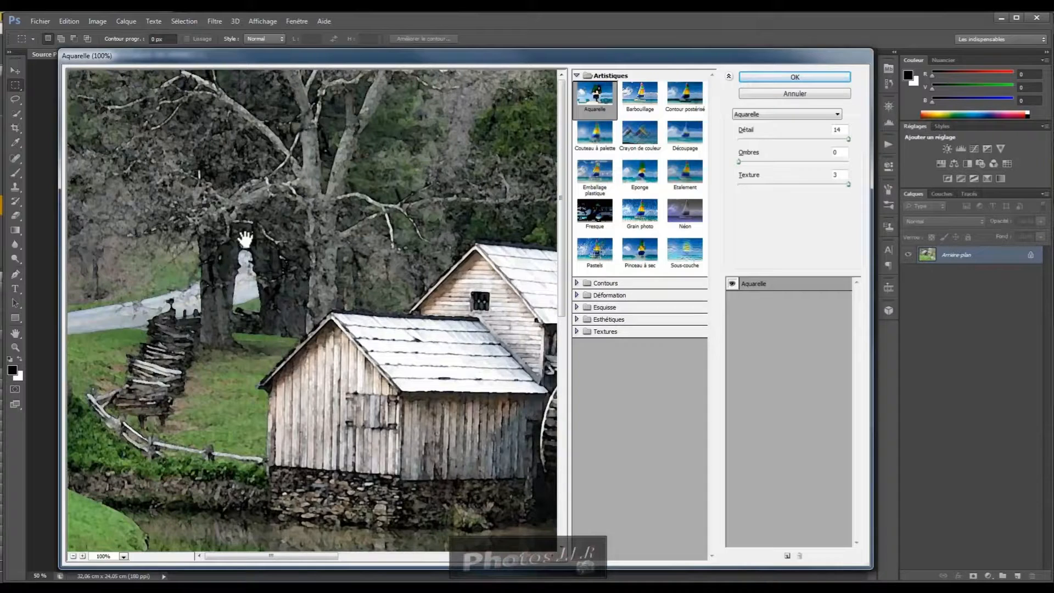
{"action": "mouse_move", "coordinate": [848, 139]}
{"action": "left_mouse_down"}
{"action": "mouse_move", "coordinate": [808, 139]}
{"action": "mouse_move", "coordinate": [850, 140]}
{"action": "left_mouse_up"}
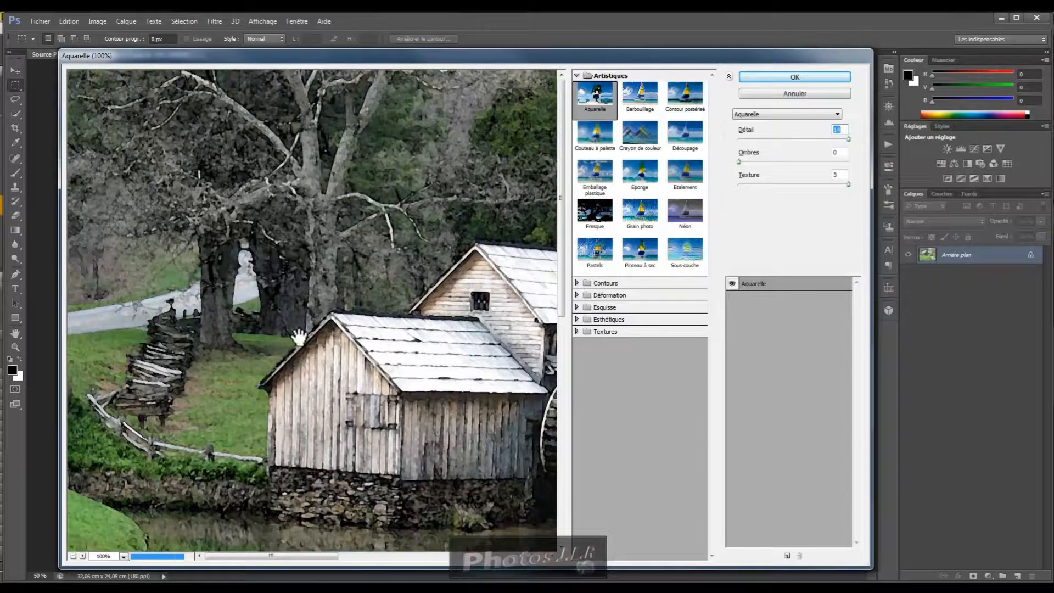
{"action": "left_click_drag", "start_coordinate": [272, 554], "coordinate": [377, 554]}
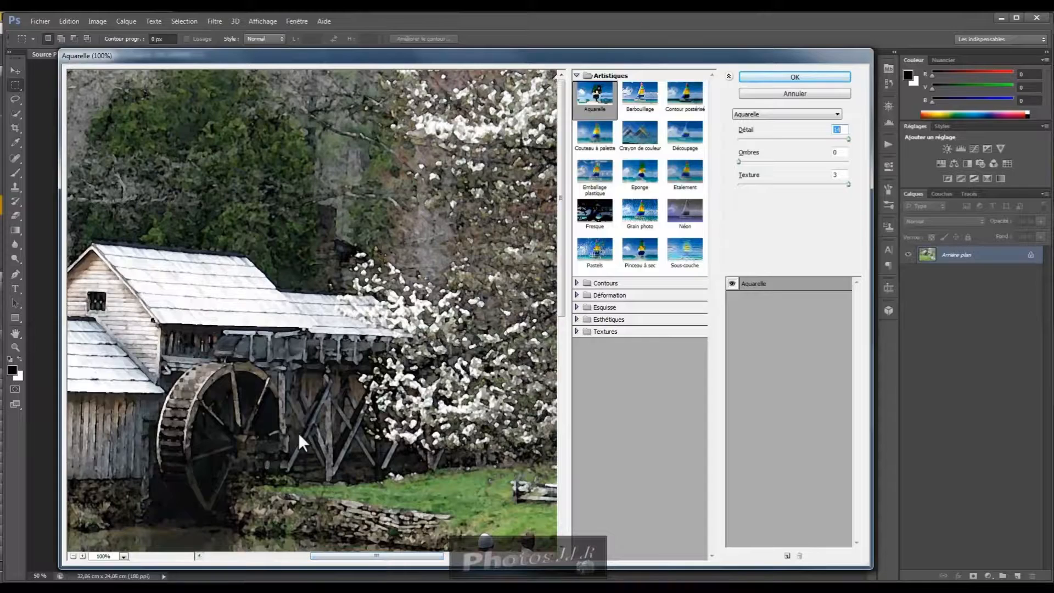
{"action": "left_click", "coordinate": [71, 555]}
{"action": "left_click", "coordinate": [71, 556]}
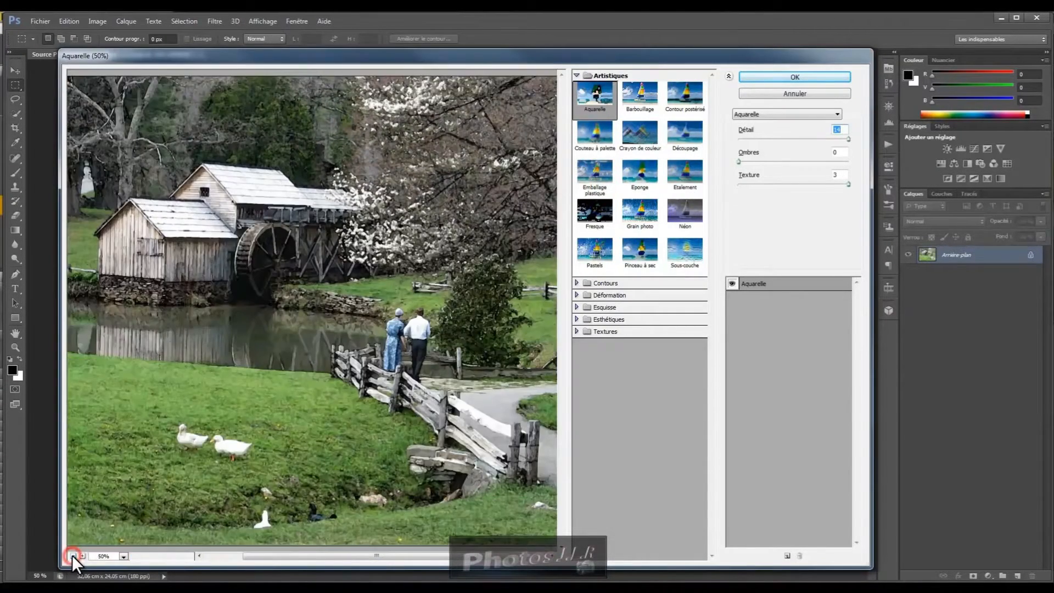
{"action": "left_click", "coordinate": [72, 555]}
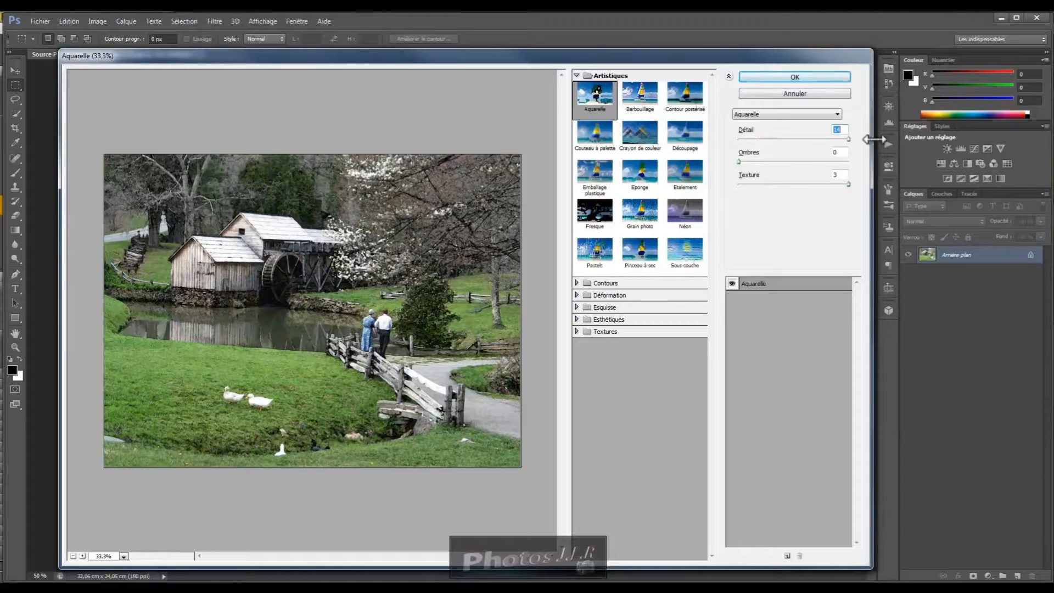
Compare Aquarelle's Détail at 7, 11 and 13, and return it to 14 with Ombres at 0.
{"action": "left_click_drag", "start_coordinate": [845, 138], "coordinate": [788, 139]}
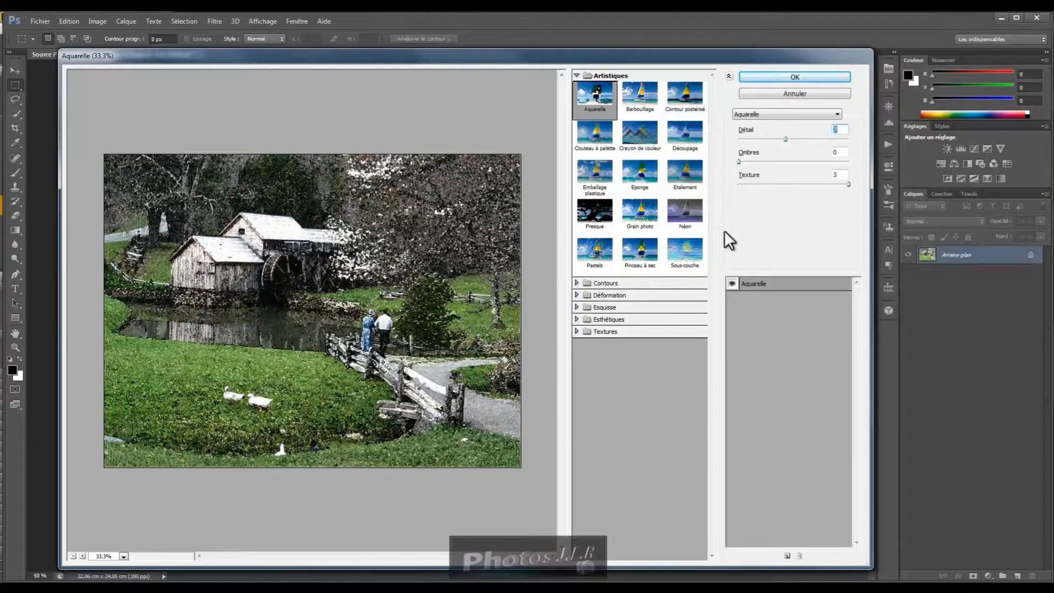
{"action": "left_click_drag", "start_coordinate": [784, 138], "coordinate": [811, 138]}
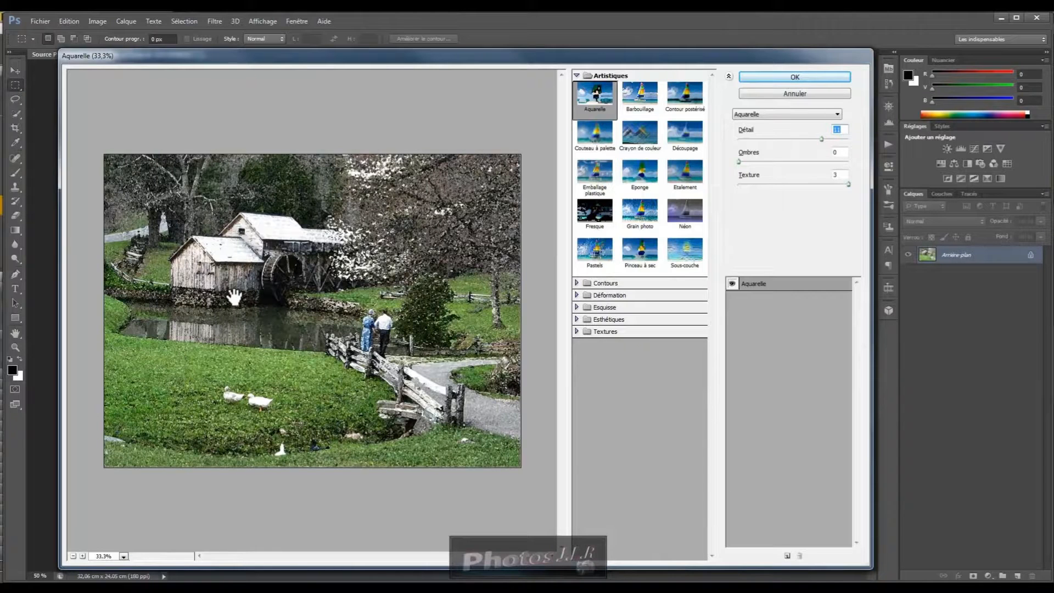
{"action": "left_click_drag", "start_coordinate": [821, 139], "coordinate": [837, 138]}
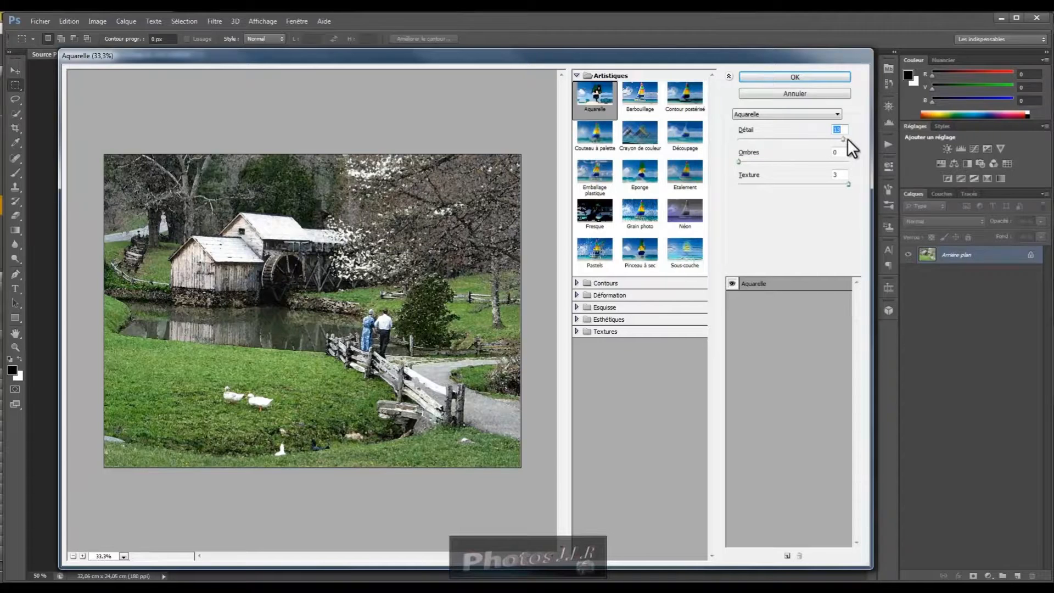
{"action": "left_click_drag", "start_coordinate": [842, 138], "coordinate": [849, 137]}
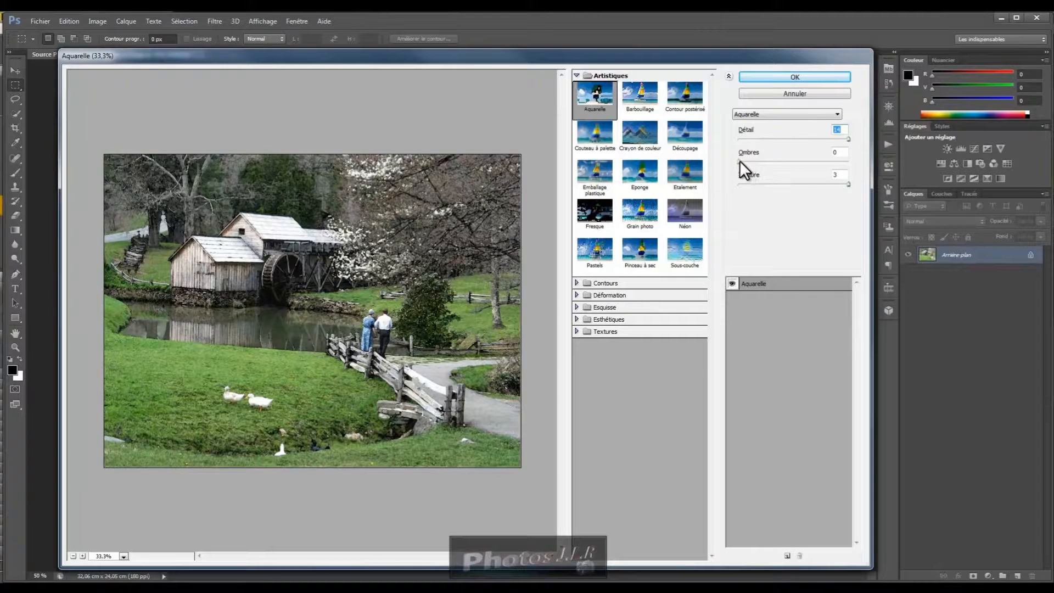
{"action": "mouse_move", "coordinate": [738, 161]}
{"action": "left_mouse_down"}
{"action": "mouse_move", "coordinate": [786, 161]}
{"action": "mouse_move", "coordinate": [734, 163]}
{"action": "left_mouse_up"}
{"action": "left_click_drag", "start_coordinate": [743, 160], "coordinate": [740, 160]}
{"action": "left_click_drag", "start_coordinate": [742, 159], "coordinate": [740, 160]}
Try Aquarelle's Texture at 1, set it to 2, and apply the filter to the photo.
{"action": "left_click", "coordinate": [848, 183]}
{"action": "left_click_drag", "start_coordinate": [830, 185], "coordinate": [769, 183]}
{"action": "left_click_drag", "start_coordinate": [769, 183], "coordinate": [743, 185]}
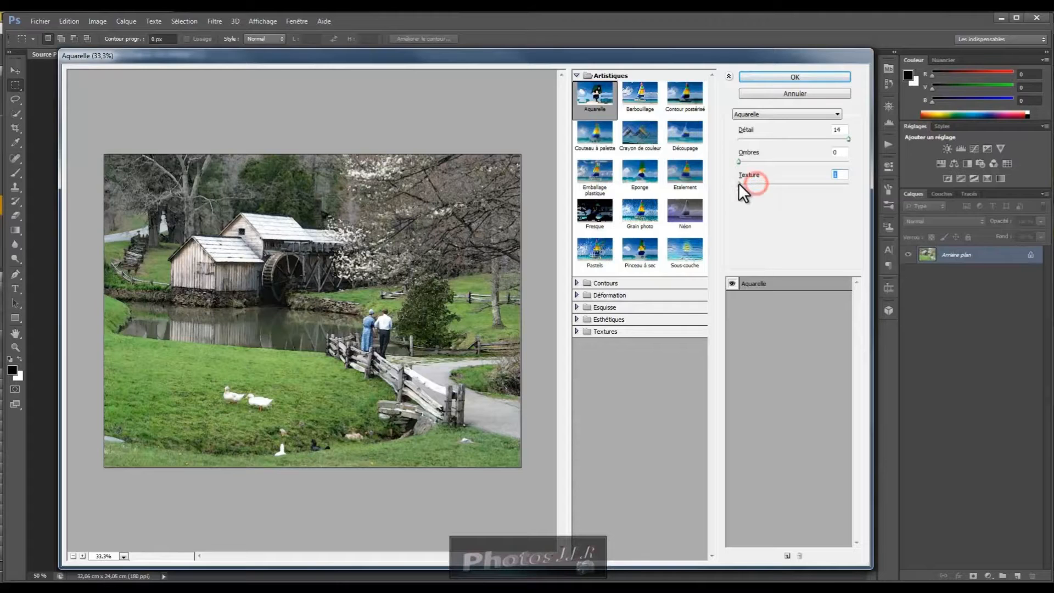
{"action": "left_click_drag", "start_coordinate": [740, 182], "coordinate": [771, 182]}
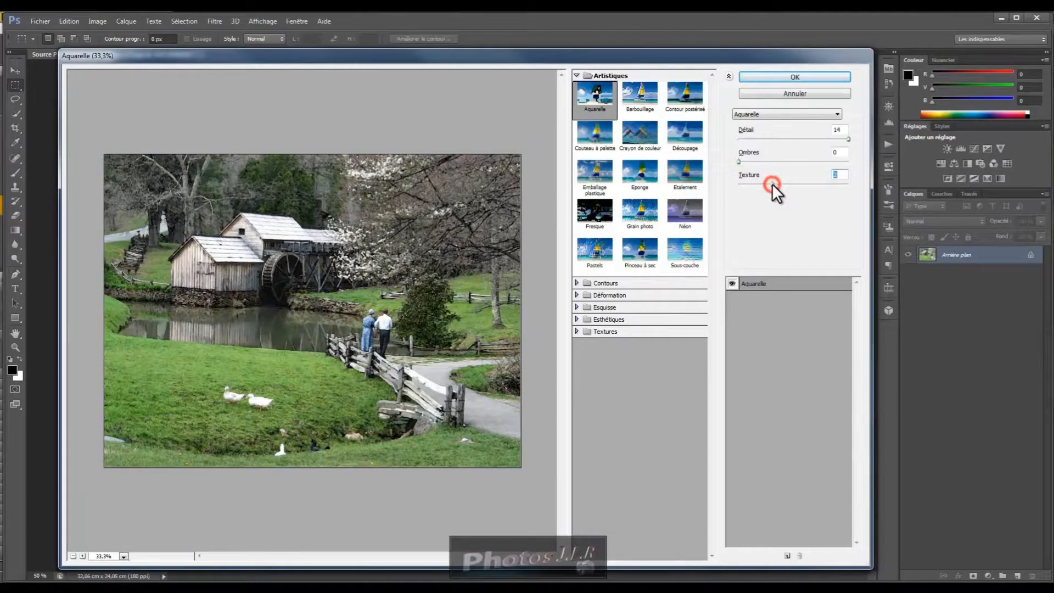
{"action": "left_click_drag", "start_coordinate": [770, 183], "coordinate": [779, 183]}
{"action": "left_click", "coordinate": [811, 78]}
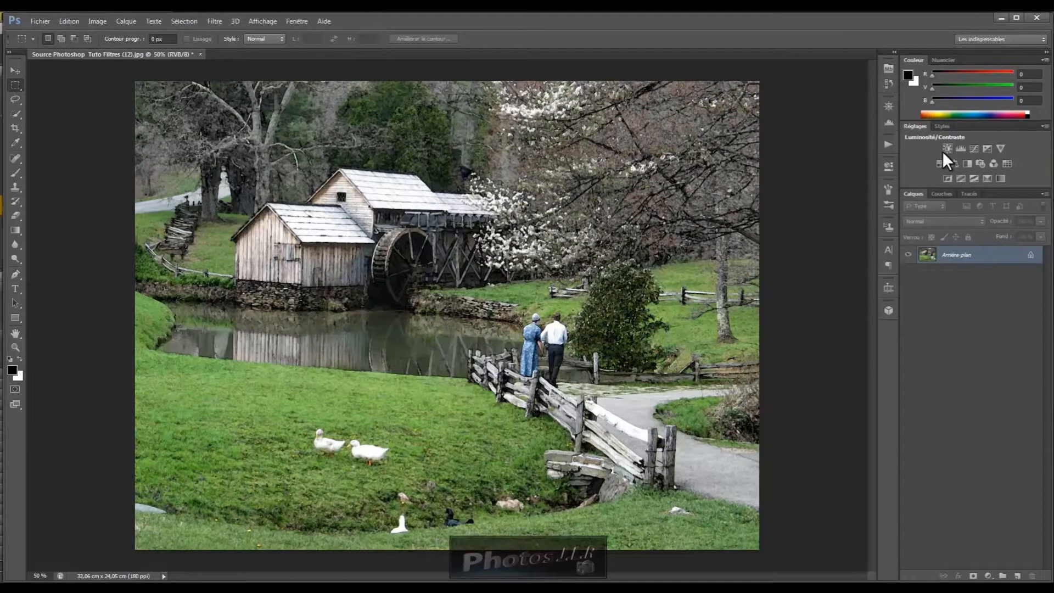
Restore the photo to its Ouvrir state in the document history and collapse the history.
{"action": "left_click", "coordinate": [889, 82]}
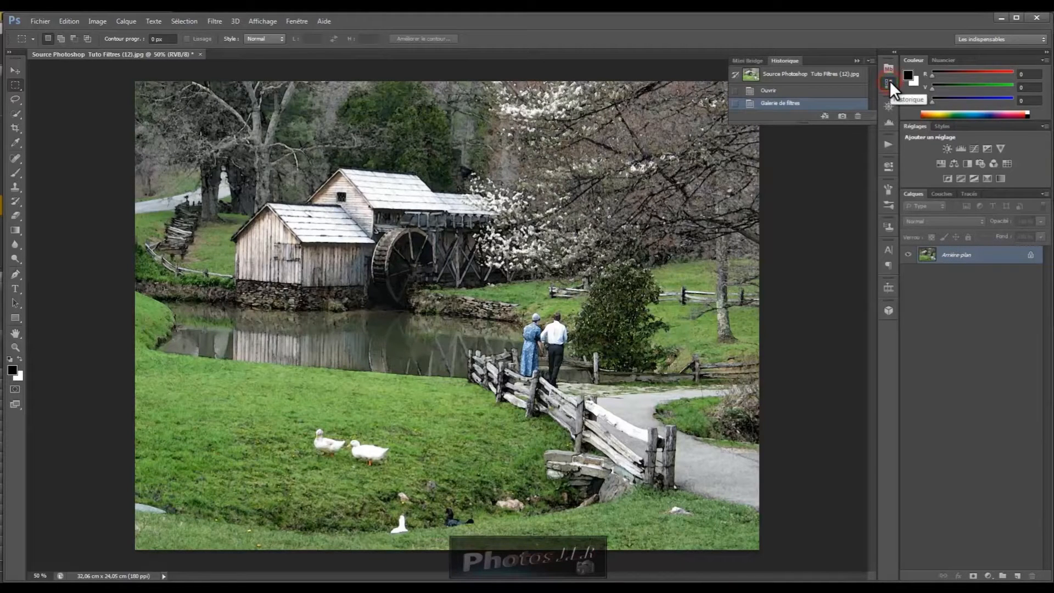
{"action": "left_click", "coordinate": [768, 91]}
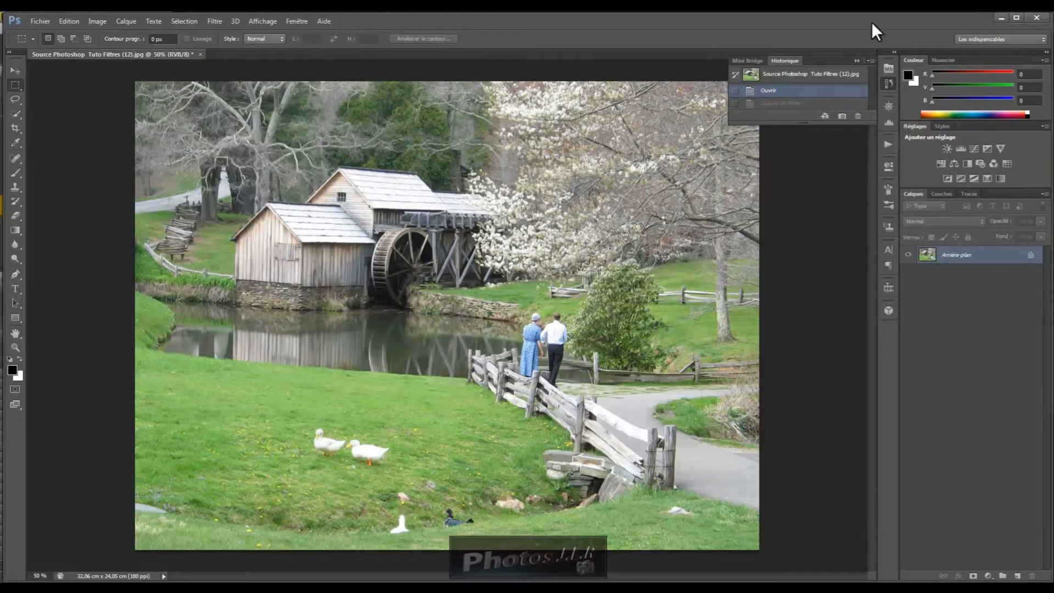
{"action": "left_click", "coordinate": [856, 60]}
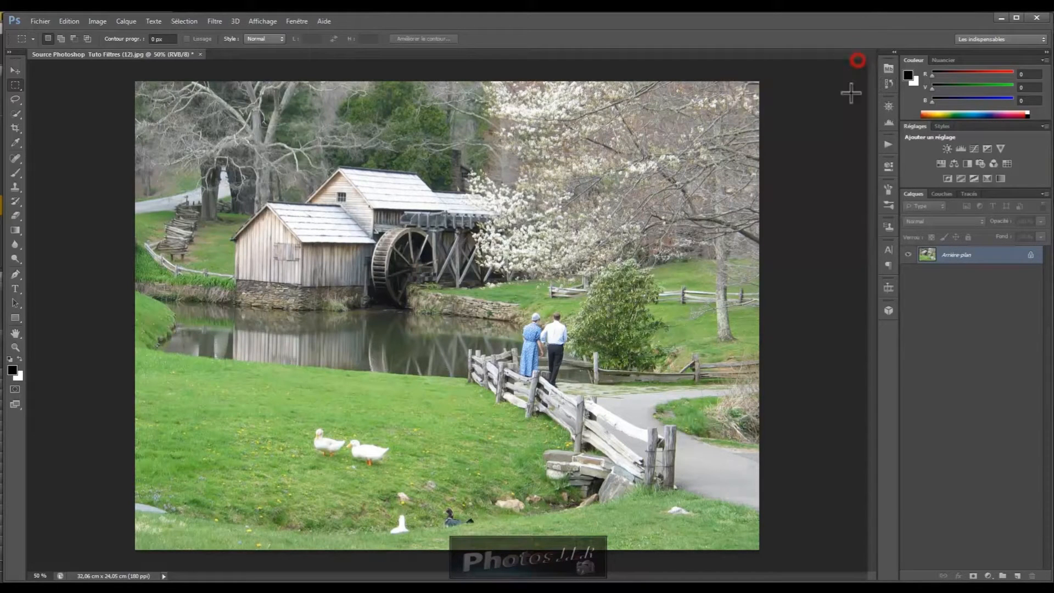